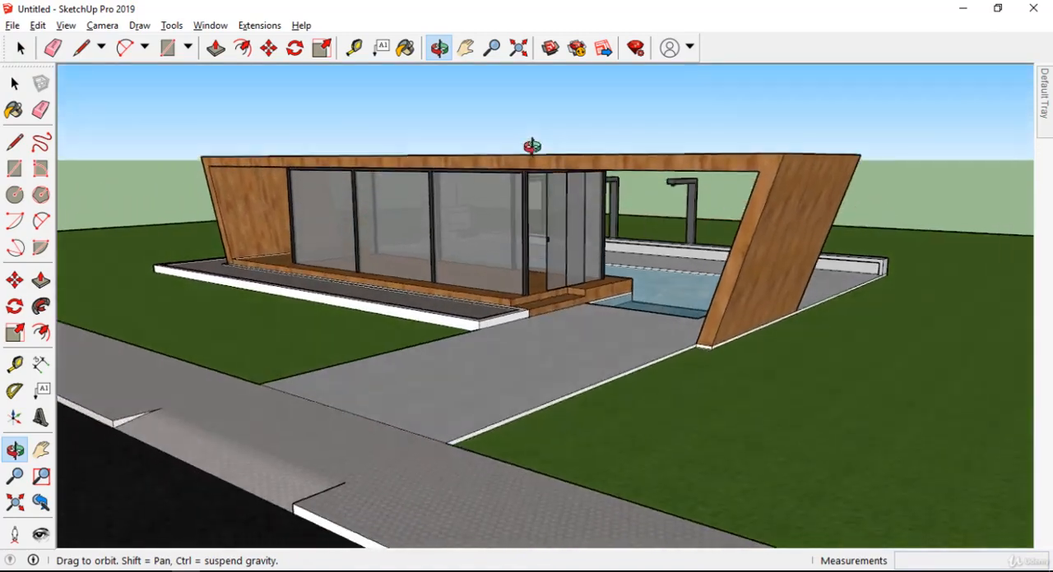
Pin the Default Tray open and display the materials used in the model.
{"action": "scroll", "coordinate": [623, 176], "scroll_direction": "up", "scroll_amount": 3}
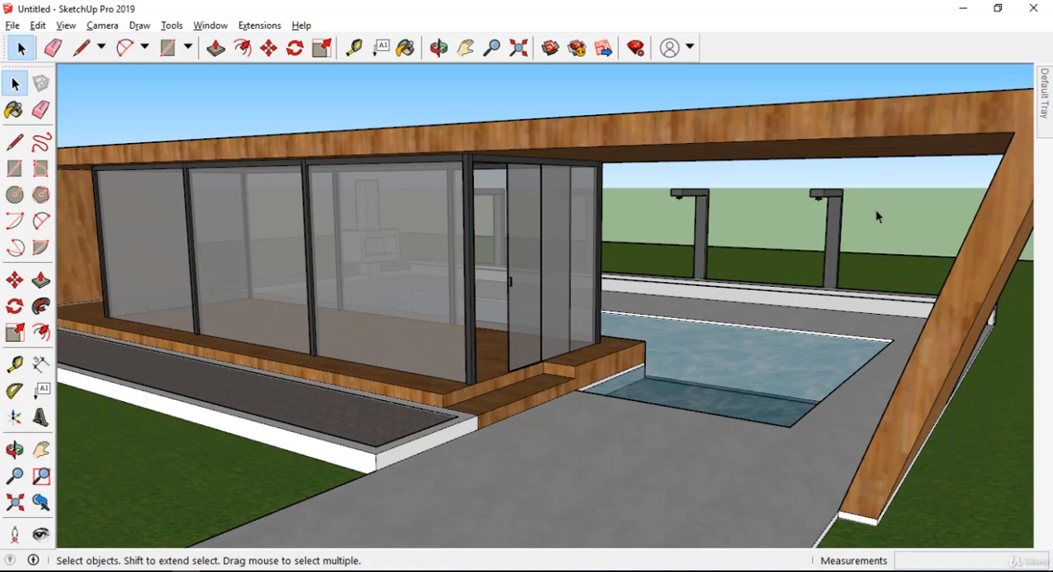
{"action": "mouse_move", "coordinate": [1046, 132]}
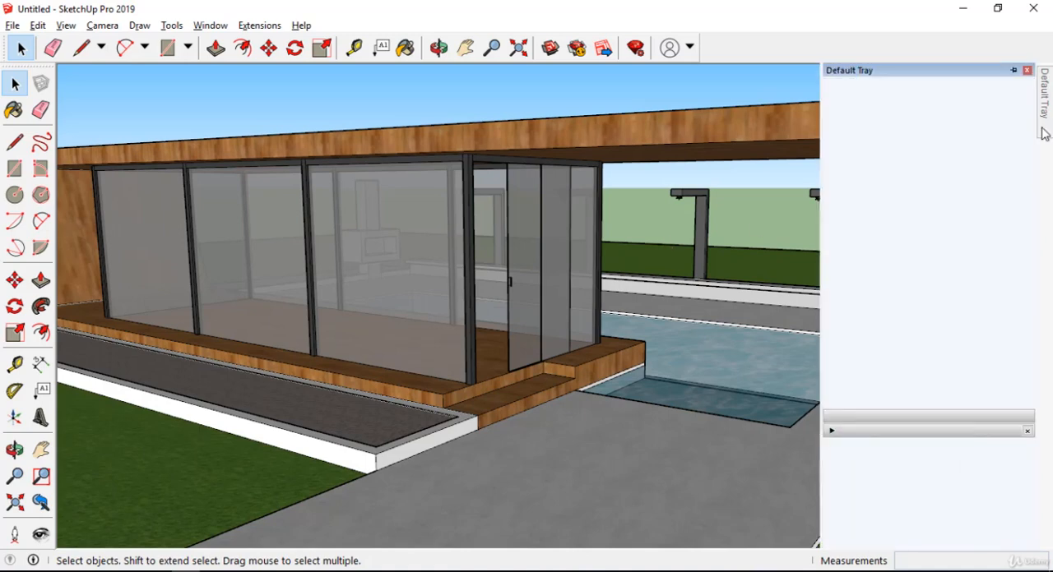
{"action": "left_click", "coordinate": [1011, 72]}
{"action": "scroll", "coordinate": [621, 204], "scroll_direction": "down", "scroll_amount": 3}
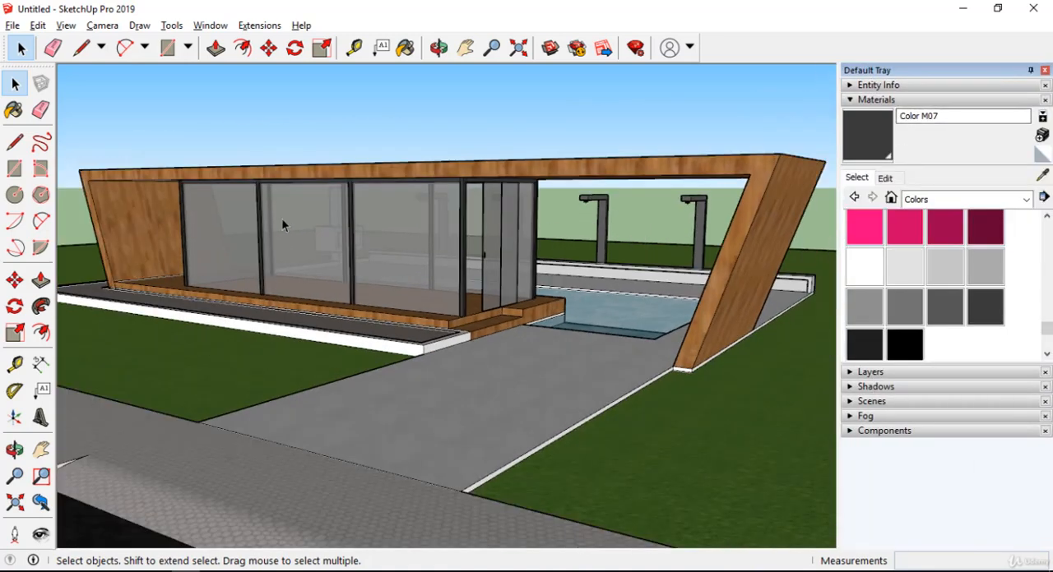
{"action": "middle_click_drag", "start_coordinate": [281, 218], "coordinate": [513, 292]}
{"action": "scroll", "coordinate": [590, 199], "scroll_direction": "down", "scroll_amount": 3}
{"action": "middle_click_drag", "start_coordinate": [559, 261], "coordinate": [600, 296]}
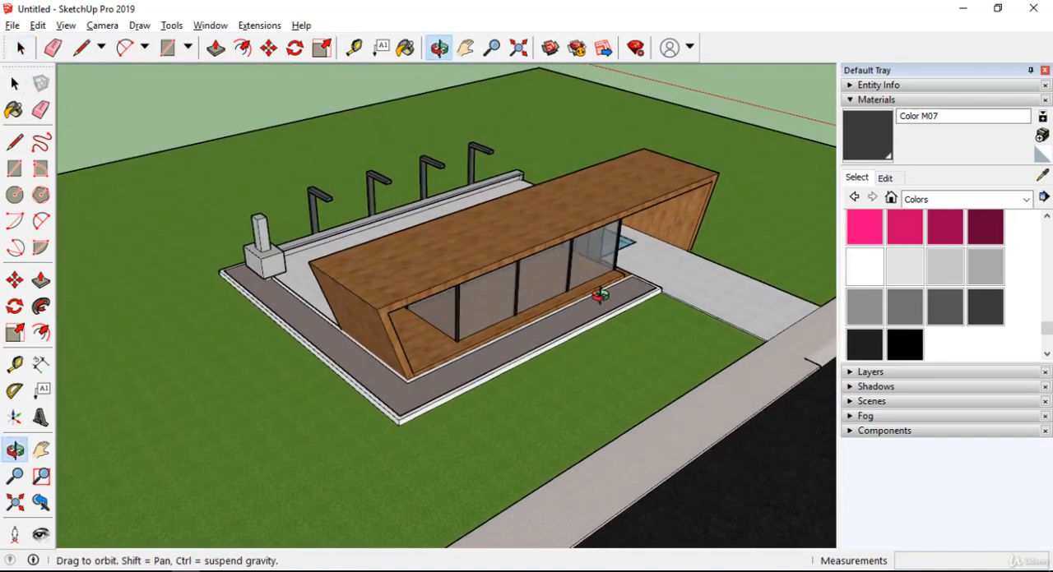
{"action": "left_click", "coordinate": [891, 197]}
Examine the materials applied to the house, pool terrace, lawn, sidewalks and road from all around the model.
{"action": "middle_click_drag", "start_coordinate": [608, 247], "coordinate": [351, 171]}
{"action": "scroll", "coordinate": [357, 193], "scroll_direction": "down", "scroll_amount": 4}
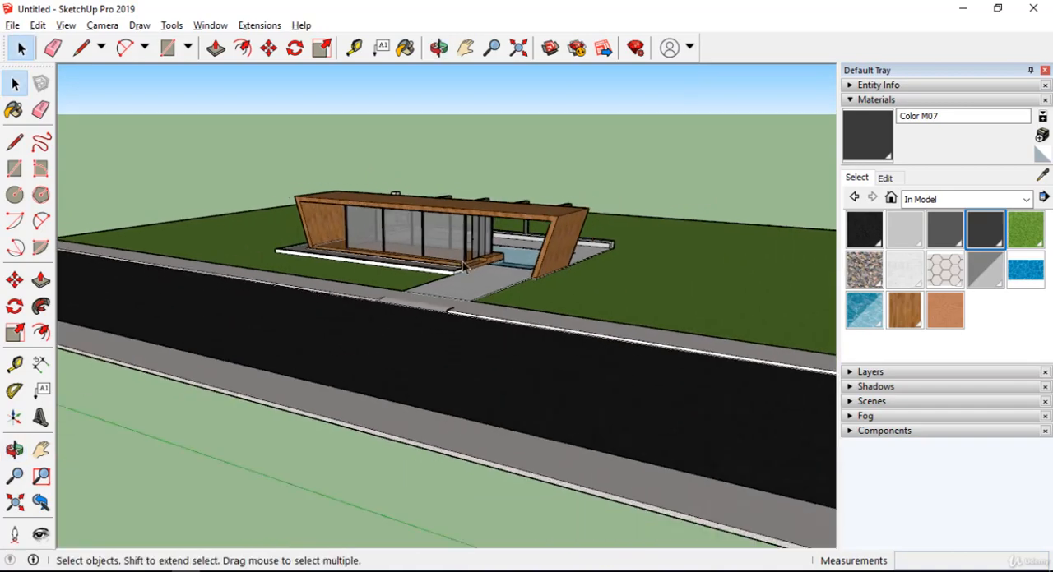
{"action": "scroll", "coordinate": [359, 230], "scroll_direction": "up", "scroll_amount": 2}
{"action": "scroll", "coordinate": [360, 234], "scroll_direction": "down", "scroll_amount": 3}
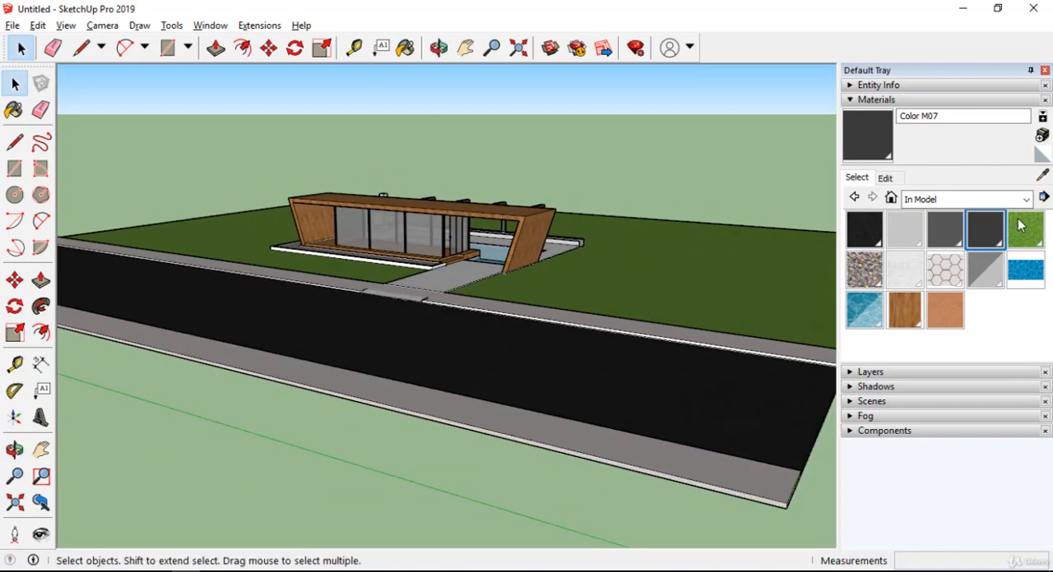
{"action": "middle_click_drag", "start_coordinate": [536, 329], "coordinate": [350, 358]}
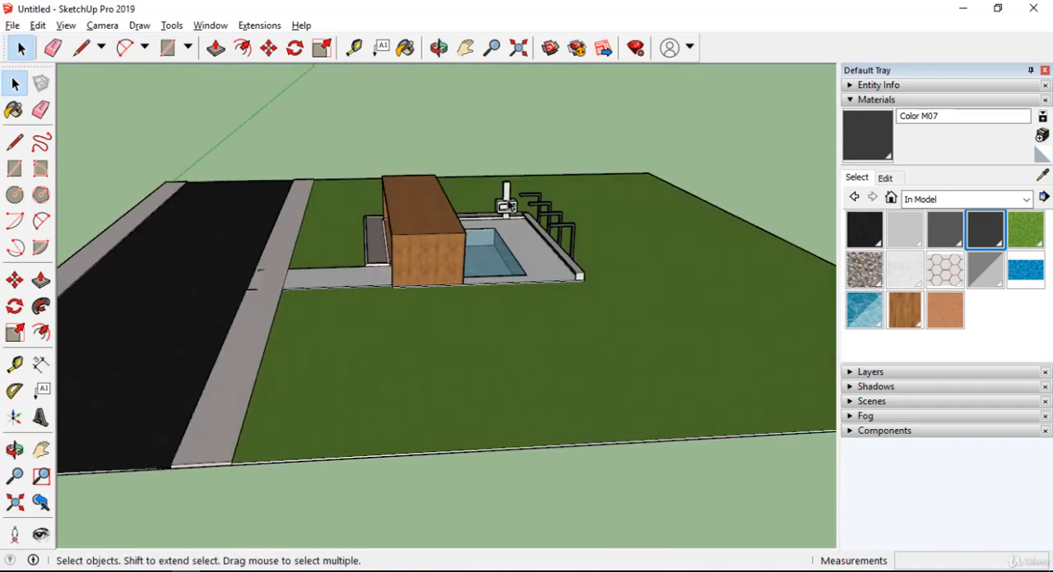
{"action": "scroll", "coordinate": [493, 222], "scroll_direction": "up", "scroll_amount": 4}
{"action": "middle_click_drag", "start_coordinate": [469, 247], "coordinate": [272, 316]}
{"action": "scroll", "coordinate": [573, 242], "scroll_direction": "down", "scroll_amount": 4}
{"action": "middle_click_drag", "start_coordinate": [573, 244], "coordinate": [758, 239]}
{"action": "middle_click_drag", "start_coordinate": [417, 233], "coordinate": [288, 238]}
{"action": "middle_click_drag", "start_coordinate": [402, 205], "coordinate": [756, 157]}
{"action": "scroll", "coordinate": [642, 226], "scroll_direction": "down", "scroll_amount": 2}
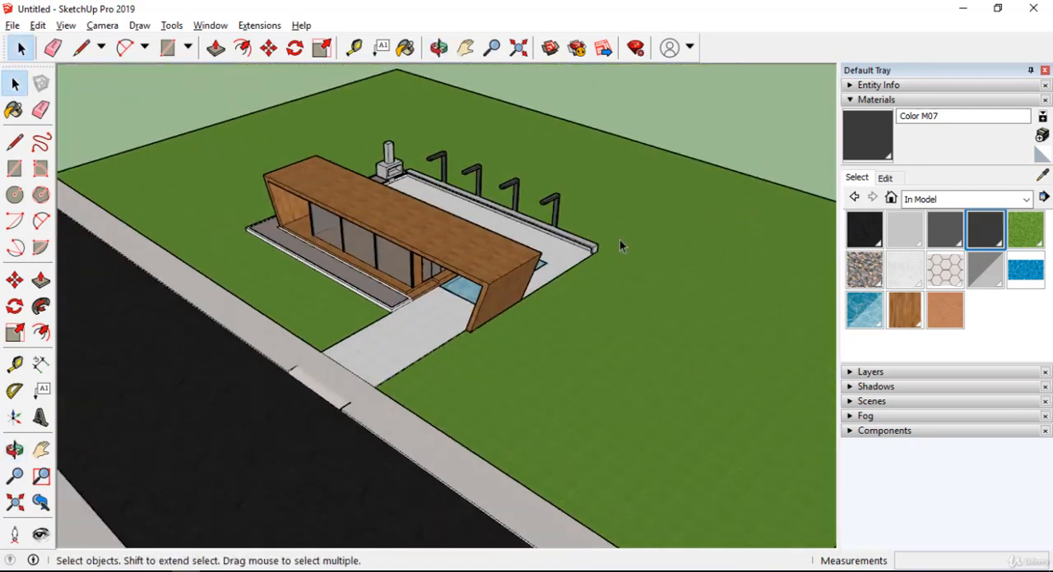
{"action": "middle_click_drag", "start_coordinate": [470, 276], "coordinate": [604, 218]}
{"action": "middle_click_drag", "start_coordinate": [530, 234], "coordinate": [674, 251]}
{"action": "scroll", "coordinate": [587, 251], "scroll_direction": "up", "scroll_amount": 4}
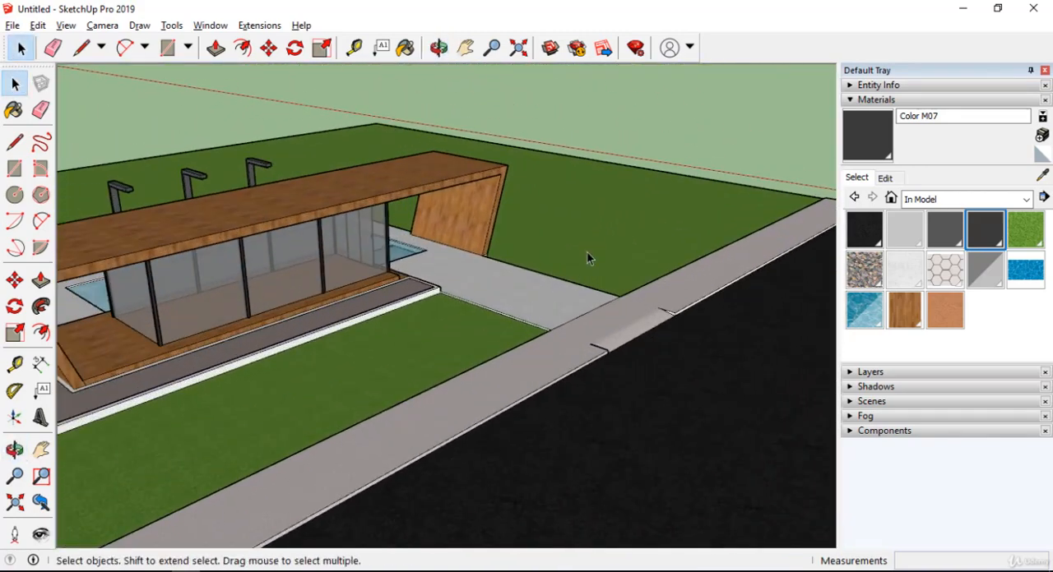
{"action": "middle_click_drag", "start_coordinate": [586, 251], "coordinate": [702, 305]}
{"action": "scroll", "coordinate": [338, 219], "scroll_direction": "up", "scroll_amount": 6}
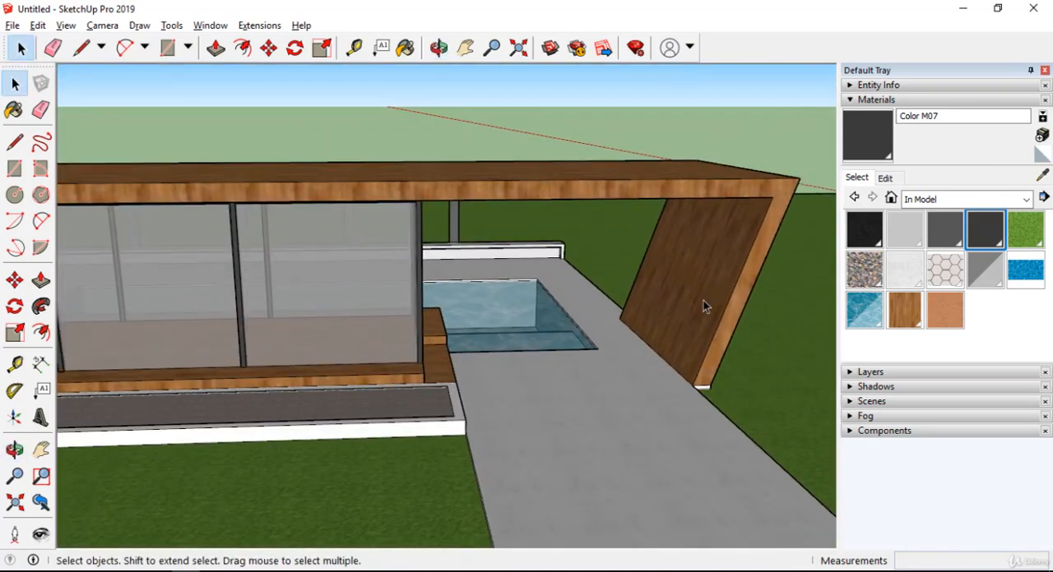
{"action": "scroll", "coordinate": [703, 305], "scroll_direction": "down", "scroll_amount": 2}
{"action": "scroll", "coordinate": [621, 332], "scroll_direction": "down", "scroll_amount": 2}
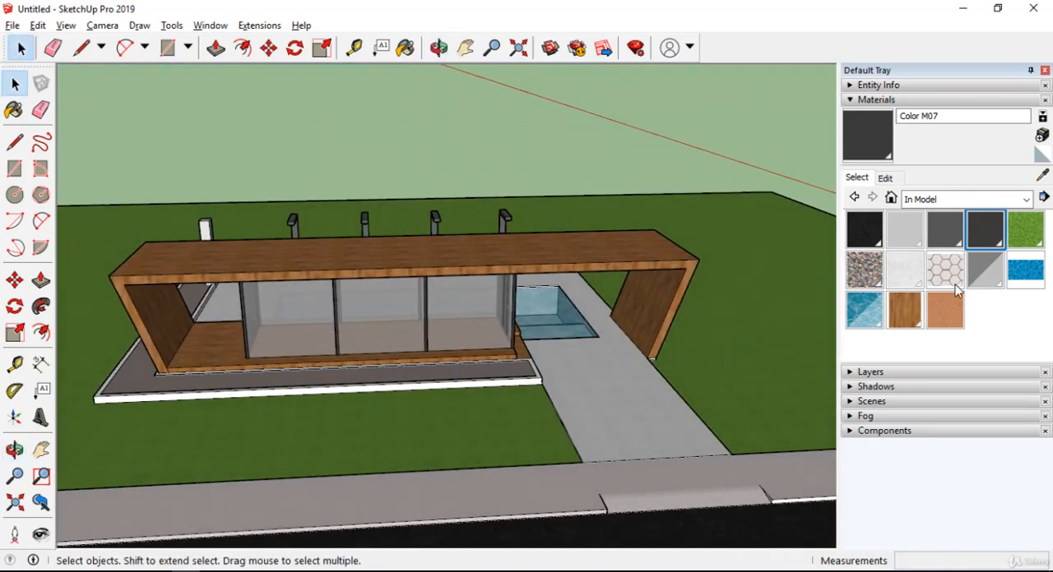
Pick the in-model material Blacktop New and view the road surface that uses it, leaving the Paint Bucket unused.
{"action": "left_click", "coordinate": [863, 237]}
{"action": "scroll", "coordinate": [499, 301], "scroll_direction": "up", "scroll_amount": 5}
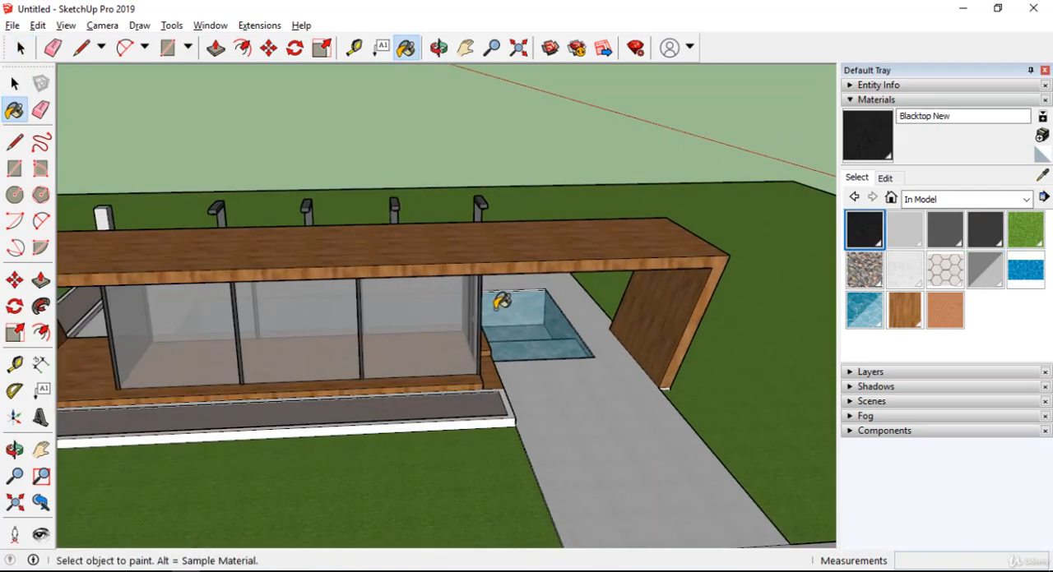
{"action": "scroll", "coordinate": [481, 345], "scroll_direction": "down", "scroll_amount": 3}
{"action": "middle_click_drag", "start_coordinate": [389, 244], "coordinate": [601, 153]}
{"action": "scroll", "coordinate": [601, 153], "scroll_direction": "down", "scroll_amount": 1}
{"action": "scroll", "coordinate": [622, 264], "scroll_direction": "up", "scroll_amount": 1}
{"action": "middle_click_drag", "start_coordinate": [625, 267], "coordinate": [328, 123], "text": "shift"}
{"action": "scroll", "coordinate": [488, 226], "scroll_direction": "down", "scroll_amount": 4}
{"action": "middle_click_drag", "start_coordinate": [488, 225], "coordinate": [634, 254]}
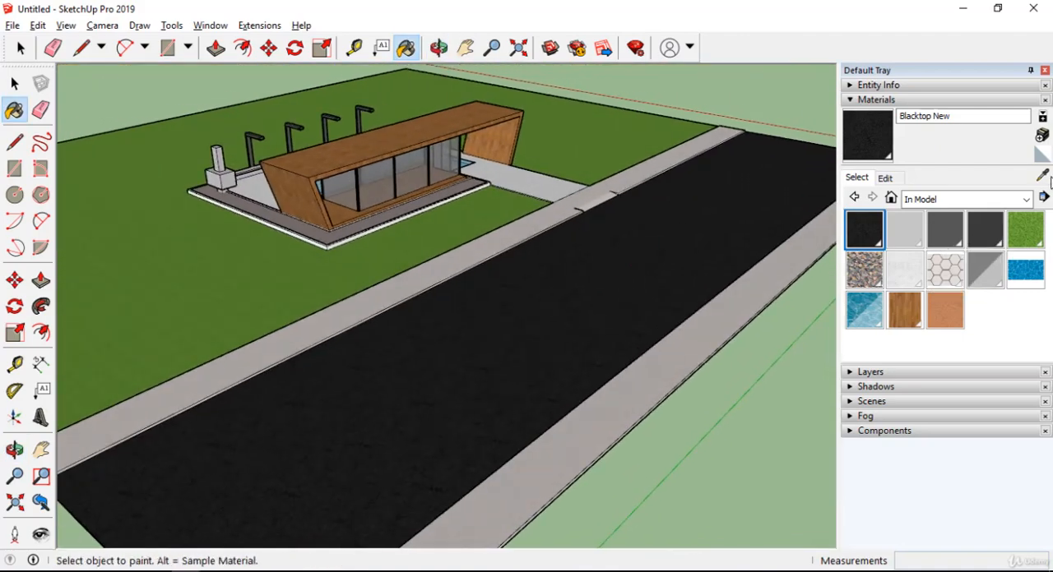
{"action": "scroll", "coordinate": [398, 139], "scroll_direction": "up", "scroll_amount": 2}
{"action": "scroll", "coordinate": [576, 337], "scroll_direction": "down", "scroll_amount": 2}
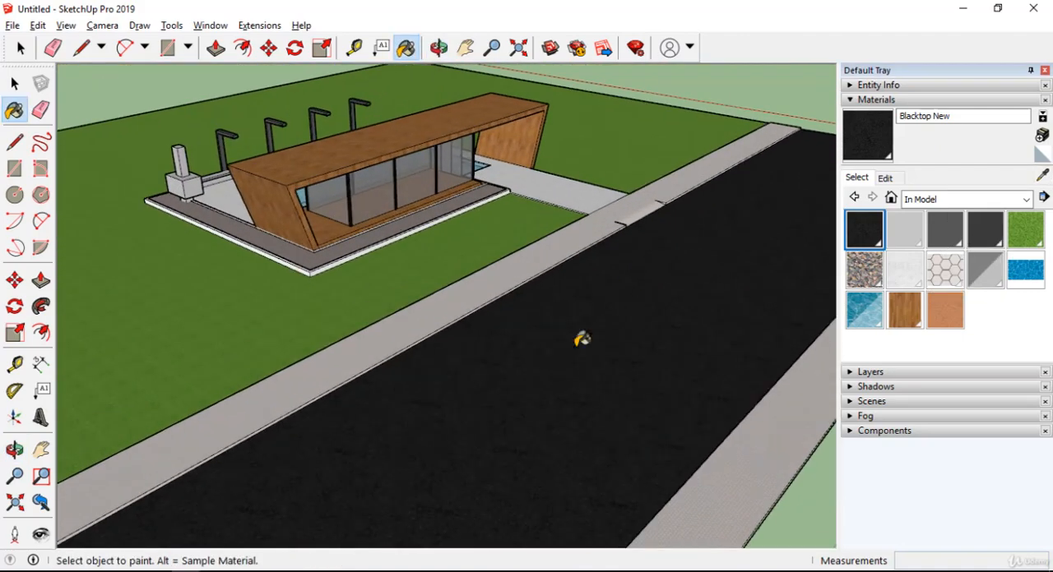
{"action": "key", "text": "space"}
Open the Blacktop New material's editing settings and enlarge the area that shows its color, texture and opacity options.
{"action": "scroll", "coordinate": [447, 413], "scroll_direction": "down", "scroll_amount": 2}
{"action": "middle_click_drag", "start_coordinate": [447, 414], "coordinate": [571, 339]}
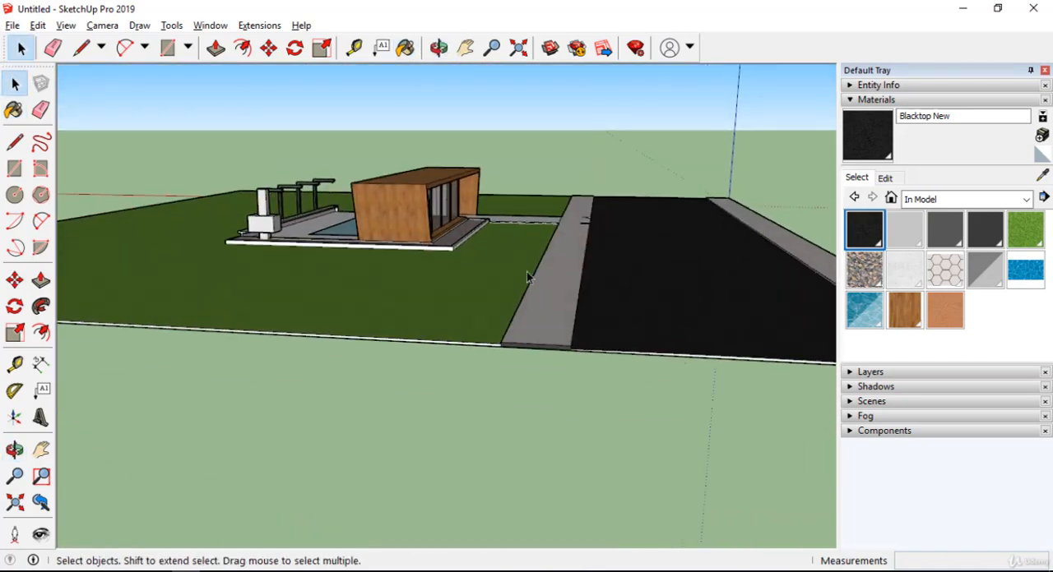
{"action": "scroll", "coordinate": [662, 259], "scroll_direction": "up", "scroll_amount": 3}
{"action": "middle_click_drag", "start_coordinate": [662, 259], "coordinate": [565, 298]}
{"action": "scroll", "coordinate": [604, 288], "scroll_direction": "down", "scroll_amount": 3}
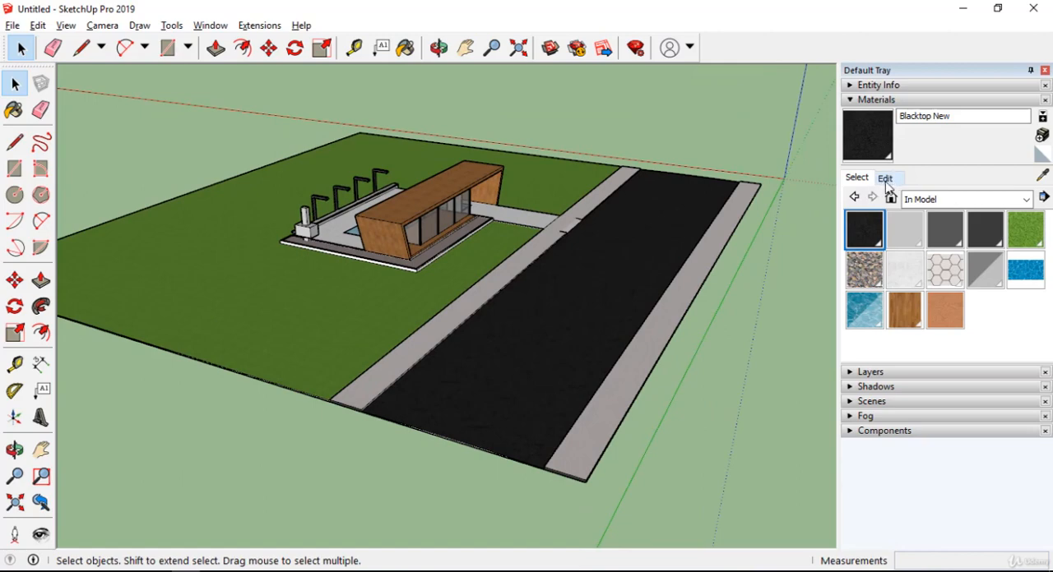
{"action": "left_click", "coordinate": [885, 179]}
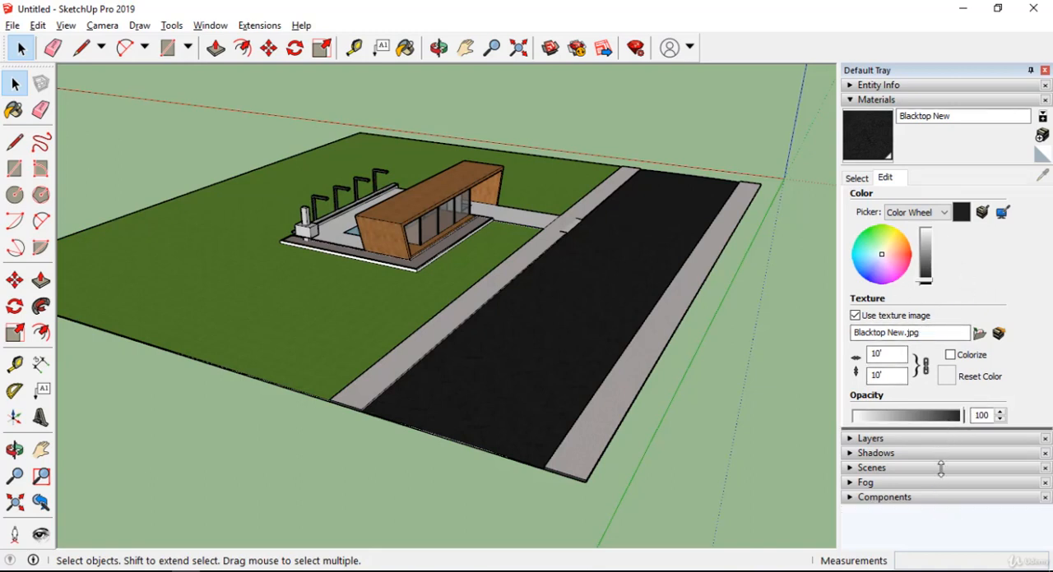
{"action": "left_click_drag", "start_coordinate": [940, 468], "coordinate": [940, 553]}
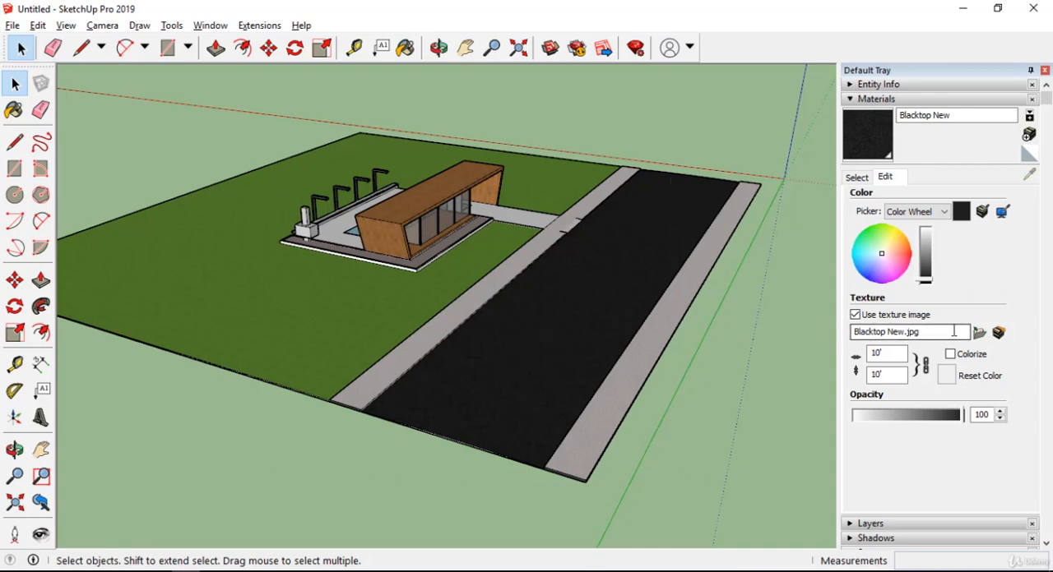
{"action": "scroll", "coordinate": [896, 333], "scroll_direction": "down", "scroll_amount": 1}
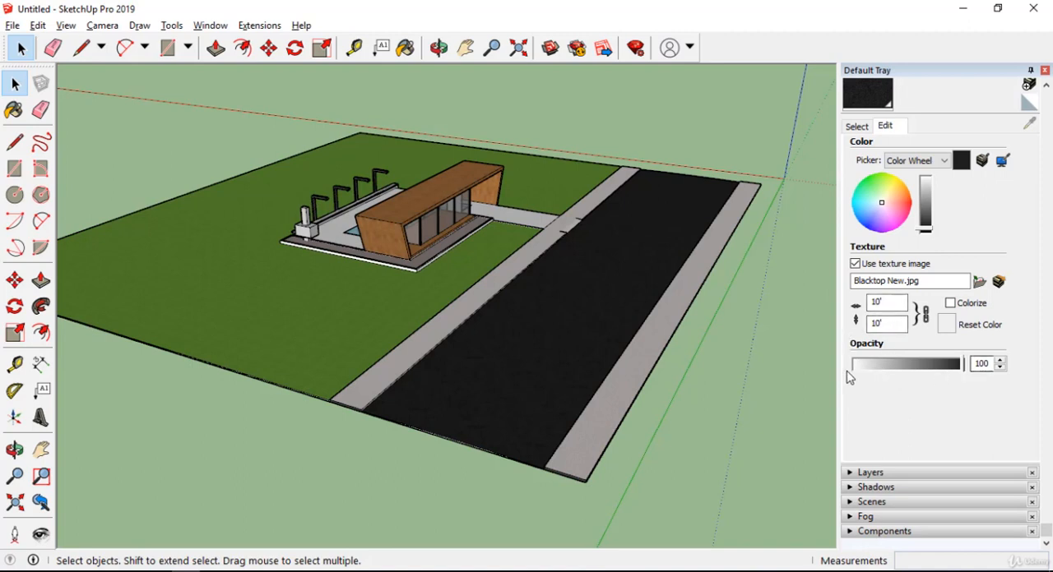
{"action": "scroll", "coordinate": [929, 206], "scroll_direction": "up", "scroll_amount": 1}
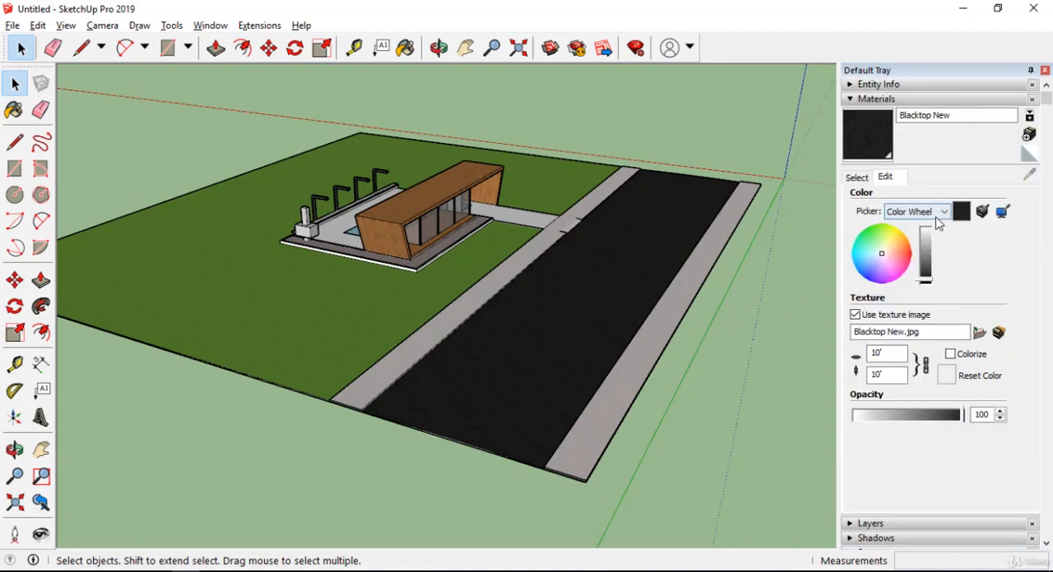
Switch the color picker through HLS, HSB and RGB, and return it to Color Wheel.
{"action": "left_click", "coordinate": [937, 212]}
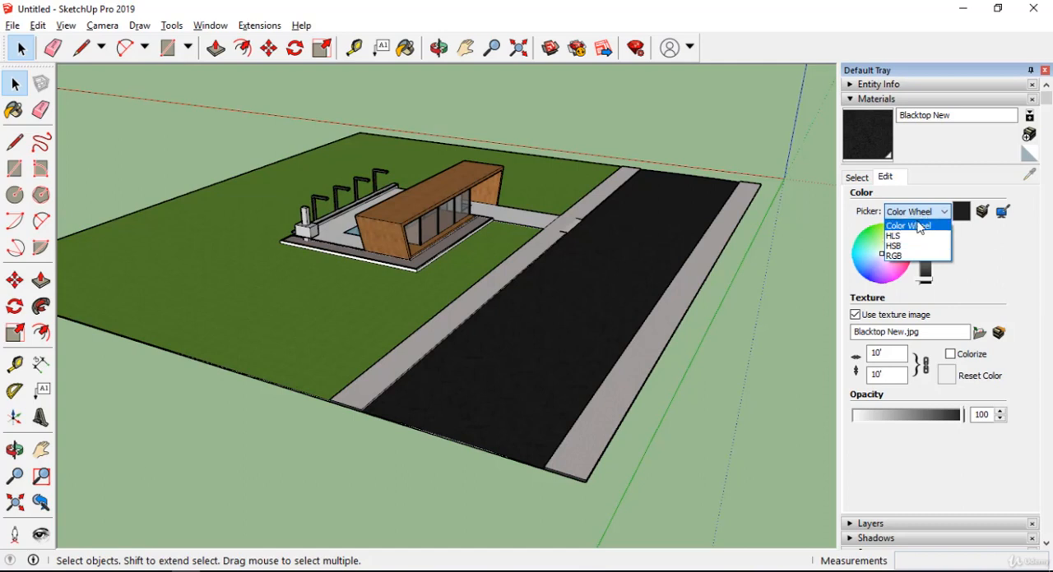
{"action": "left_click", "coordinate": [916, 236]}
{"action": "left_click", "coordinate": [933, 211]}
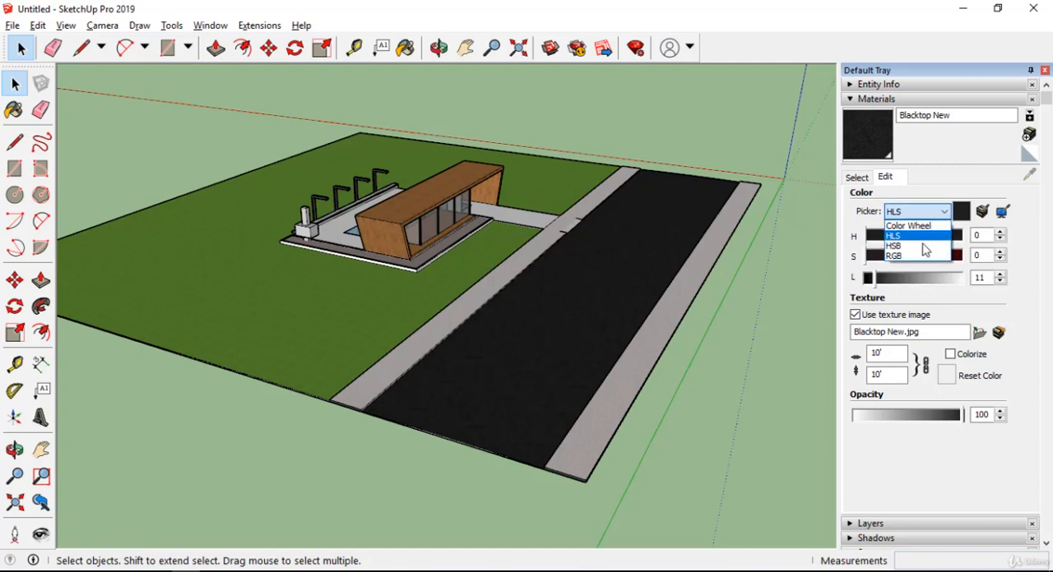
{"action": "left_click", "coordinate": [924, 246]}
{"action": "left_click", "coordinate": [920, 212]}
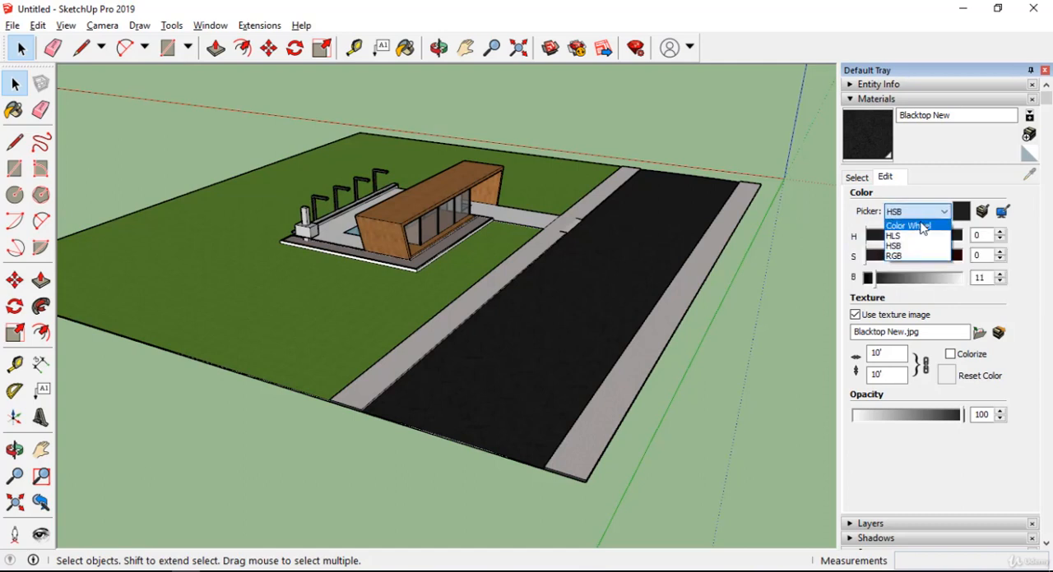
{"action": "left_click", "coordinate": [919, 256]}
{"action": "left_click", "coordinate": [919, 212]}
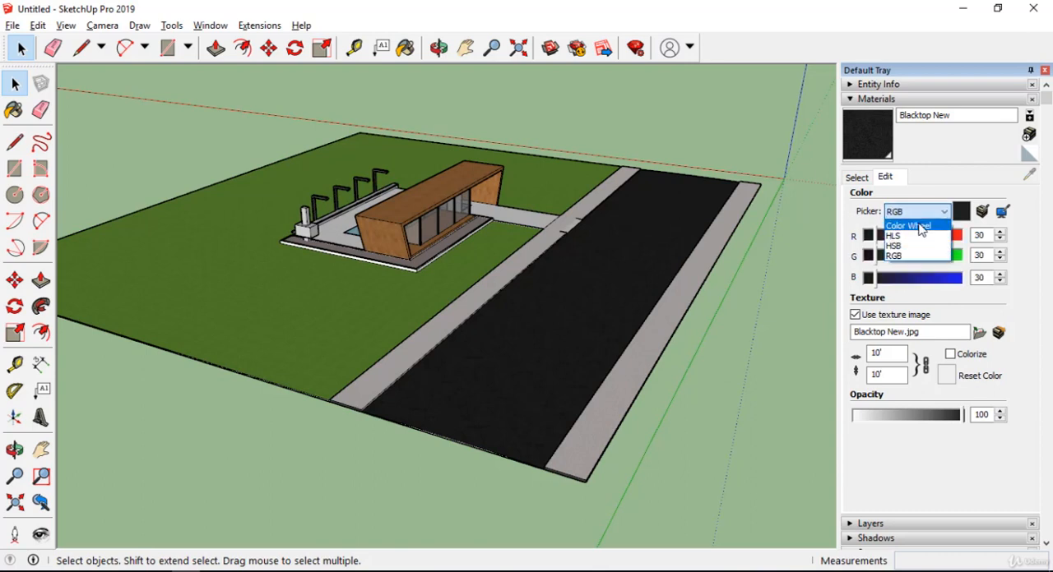
{"action": "left_click", "coordinate": [920, 226]}
{"action": "left_click", "coordinate": [919, 212]}
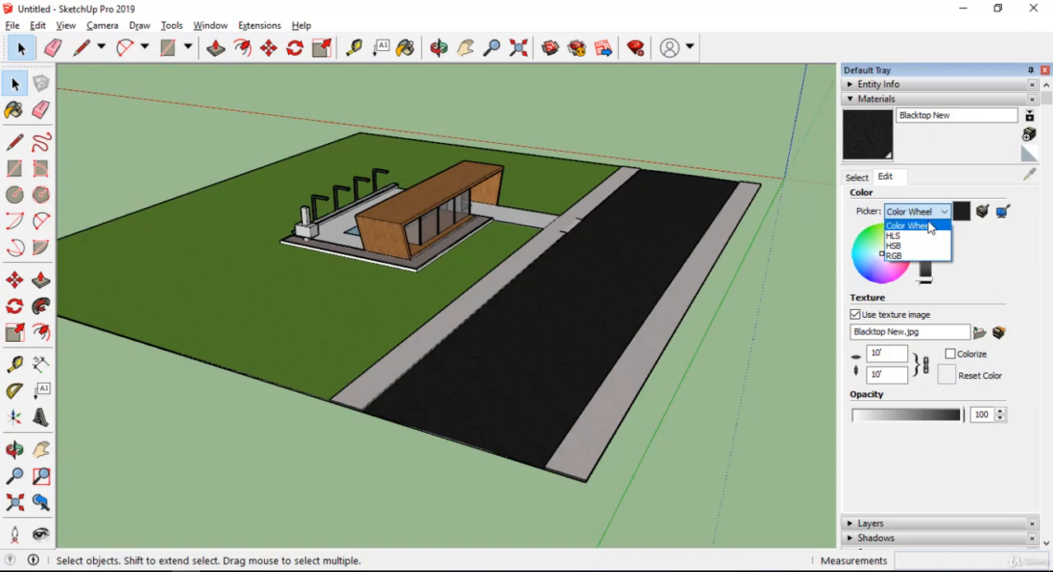
{"action": "left_click", "coordinate": [925, 227]}
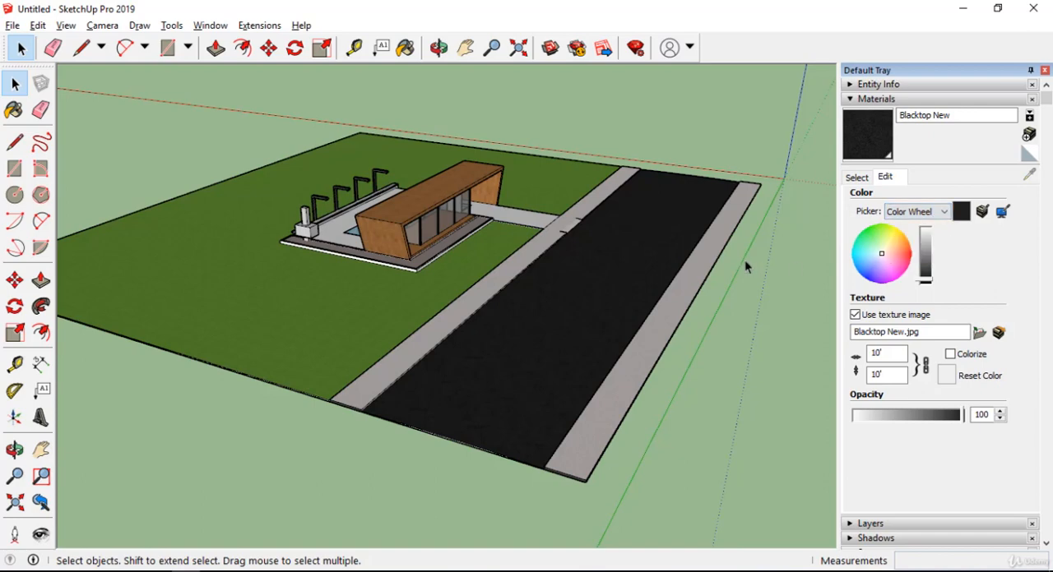
Examine the blacktop texture on the road and the materials on the house from closer viewpoints.
{"action": "scroll", "coordinate": [744, 261], "scroll_direction": "up", "scroll_amount": 2}
{"action": "middle_click_drag", "start_coordinate": [639, 305], "coordinate": [680, 252]}
{"action": "scroll", "coordinate": [669, 310], "scroll_direction": "up", "scroll_amount": 2}
{"action": "scroll", "coordinate": [585, 291], "scroll_direction": "up", "scroll_amount": 2}
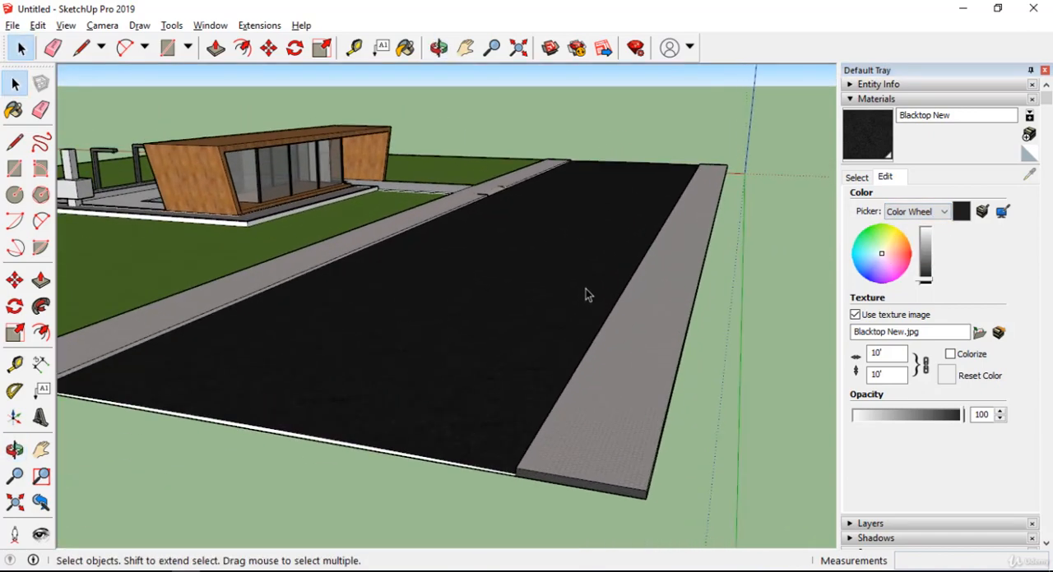
{"action": "middle_click_drag", "start_coordinate": [586, 294], "coordinate": [736, 228]}
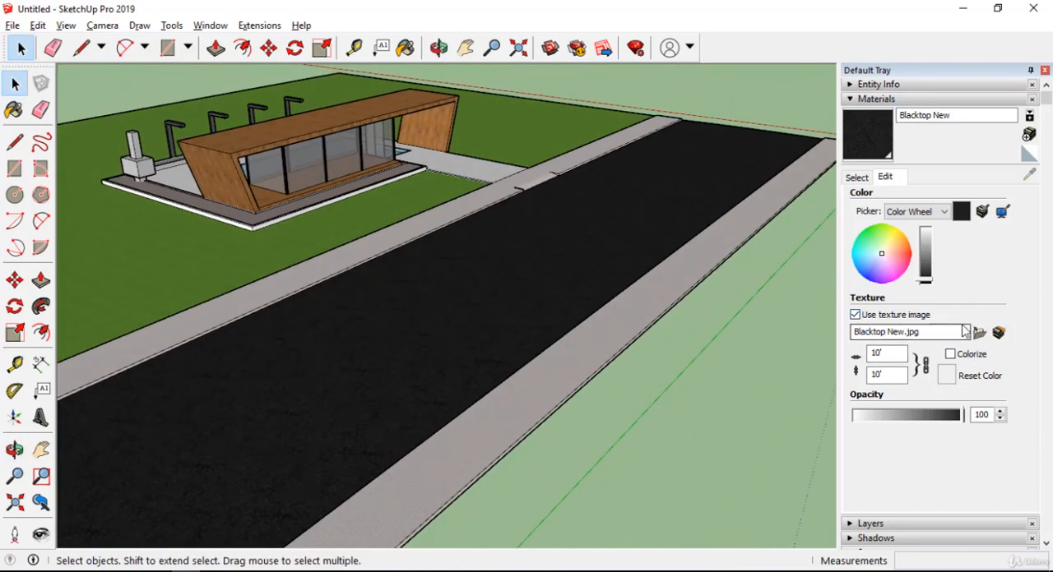
{"action": "middle_click_drag", "start_coordinate": [699, 306], "coordinate": [464, 205]}
{"action": "scroll", "coordinate": [604, 181], "scroll_direction": "up", "scroll_amount": 3}
{"action": "scroll", "coordinate": [721, 298], "scroll_direction": "down", "scroll_amount": 2}
{"action": "scroll", "coordinate": [465, 207], "scroll_direction": "up", "scroll_amount": 3}
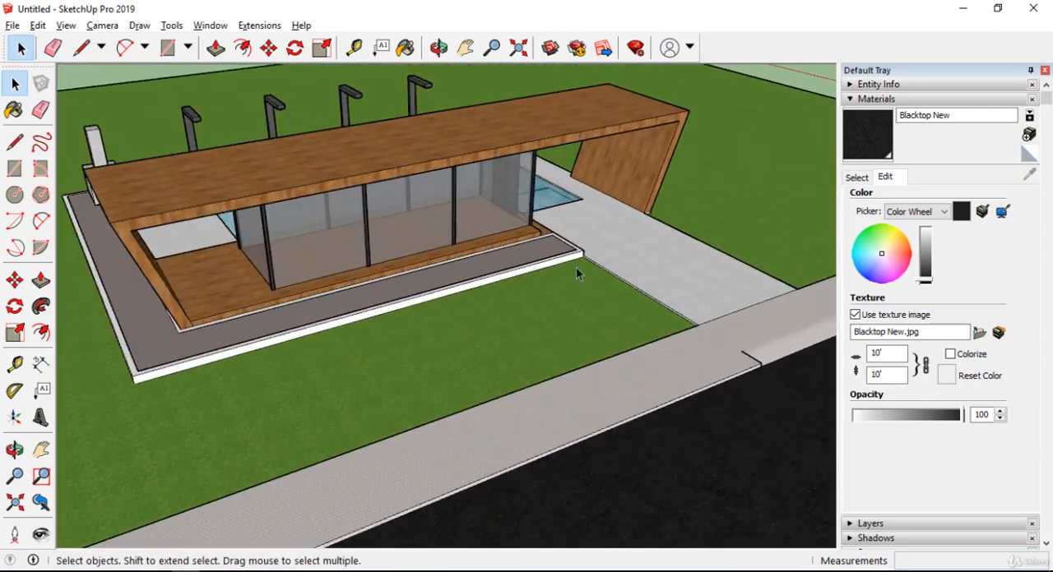
Return to choosing in-model materials and sample Color M06 from the nearest poolside lamp post.
{"action": "middle_click_drag", "start_coordinate": [576, 266], "coordinate": [403, 230]}
{"action": "scroll", "coordinate": [429, 208], "scroll_direction": "up", "scroll_amount": 3}
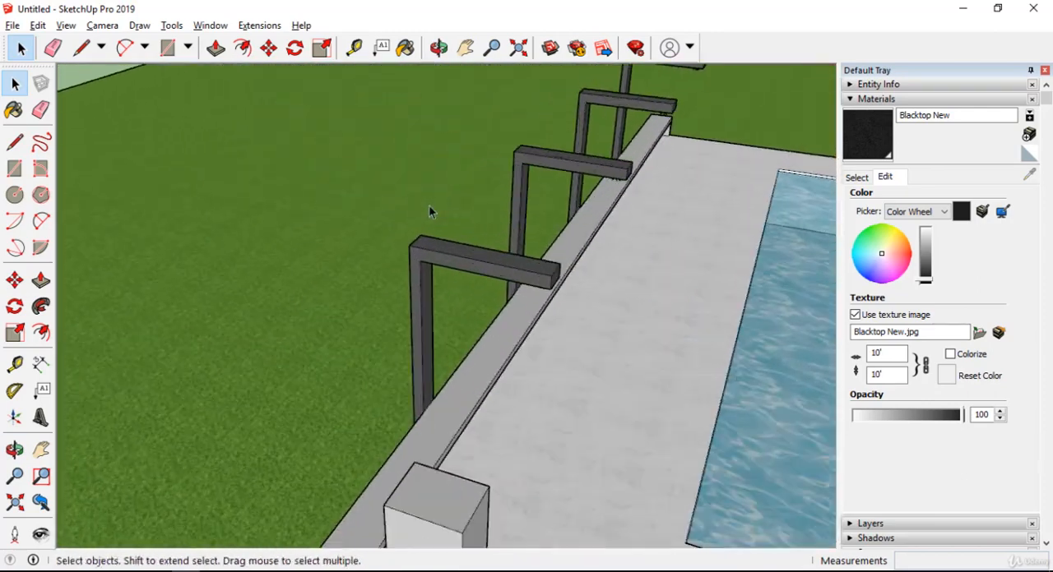
{"action": "left_click", "coordinate": [856, 177]}
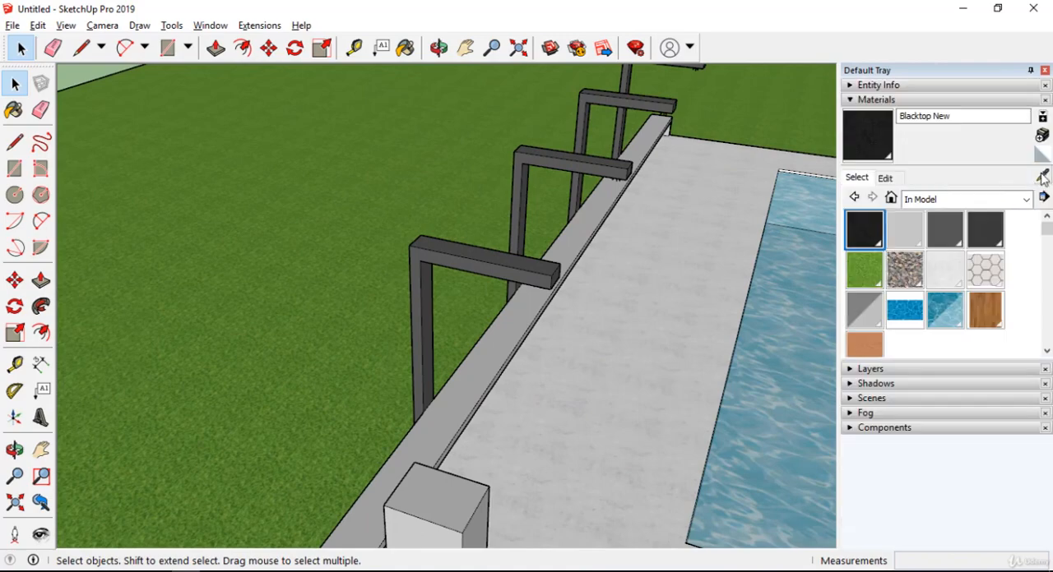
{"action": "left_click", "coordinate": [1041, 175]}
{"action": "scroll", "coordinate": [460, 245], "scroll_direction": "up", "scroll_amount": 2}
{"action": "left_click", "coordinate": [460, 247]}
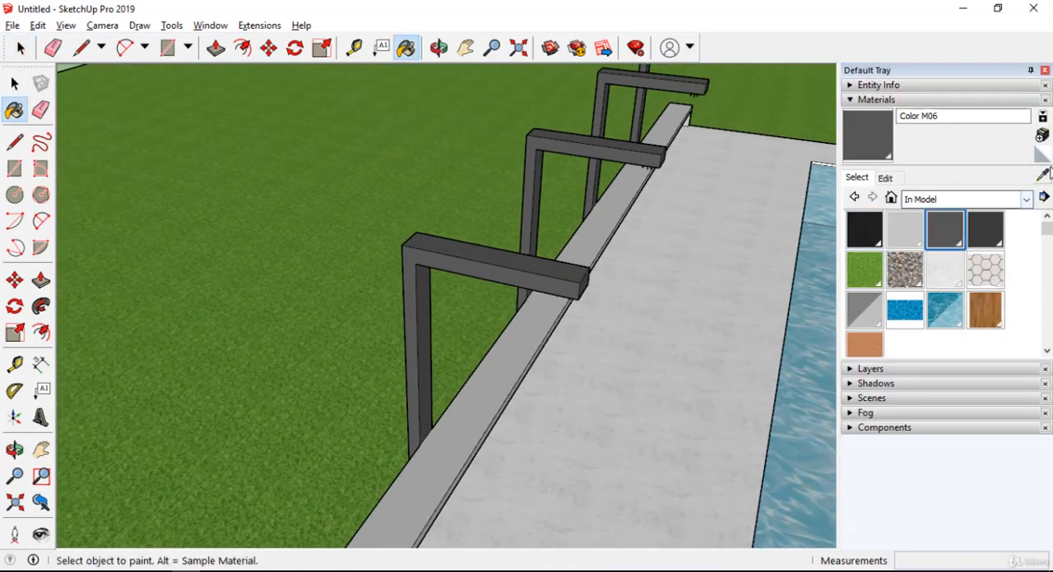
Sample the material again from the horizontal arm of the nearest lamp post at close range.
{"action": "scroll", "coordinate": [529, 265], "scroll_direction": "up", "scroll_amount": 2}
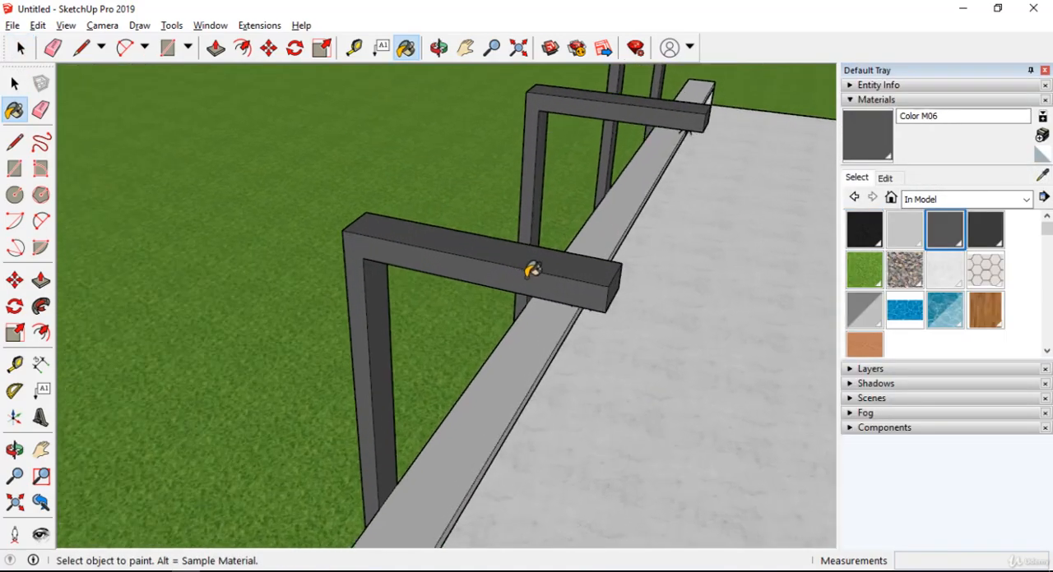
{"action": "middle_click_drag", "start_coordinate": [528, 266], "coordinate": [402, 188]}
{"action": "scroll", "coordinate": [402, 188], "scroll_direction": "up", "scroll_amount": 2}
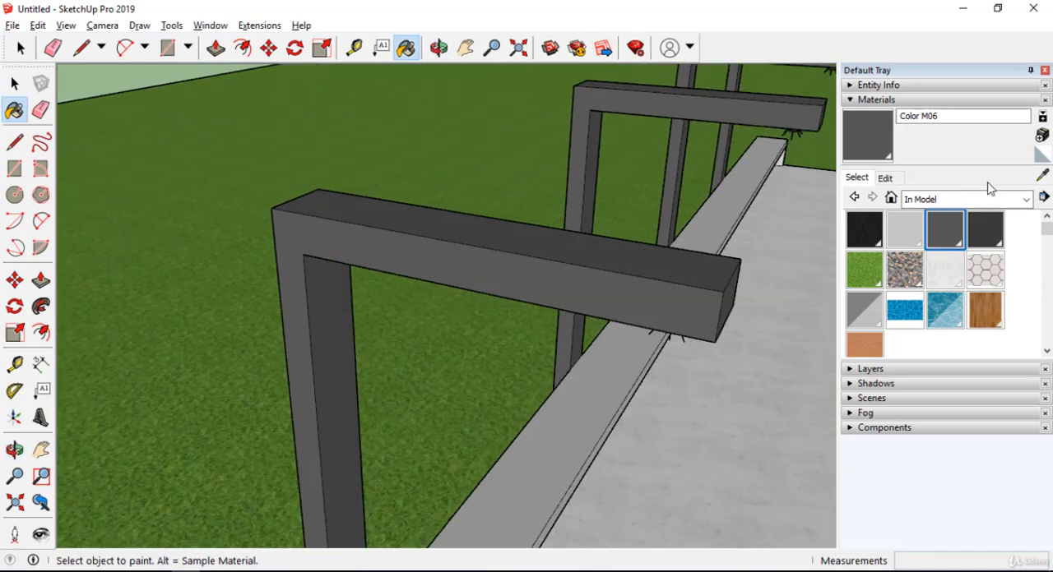
{"action": "left_click", "coordinate": [1042, 176]}
{"action": "left_click", "coordinate": [540, 250]}
{"action": "middle_click_drag", "start_coordinate": [679, 275], "coordinate": [518, 251]}
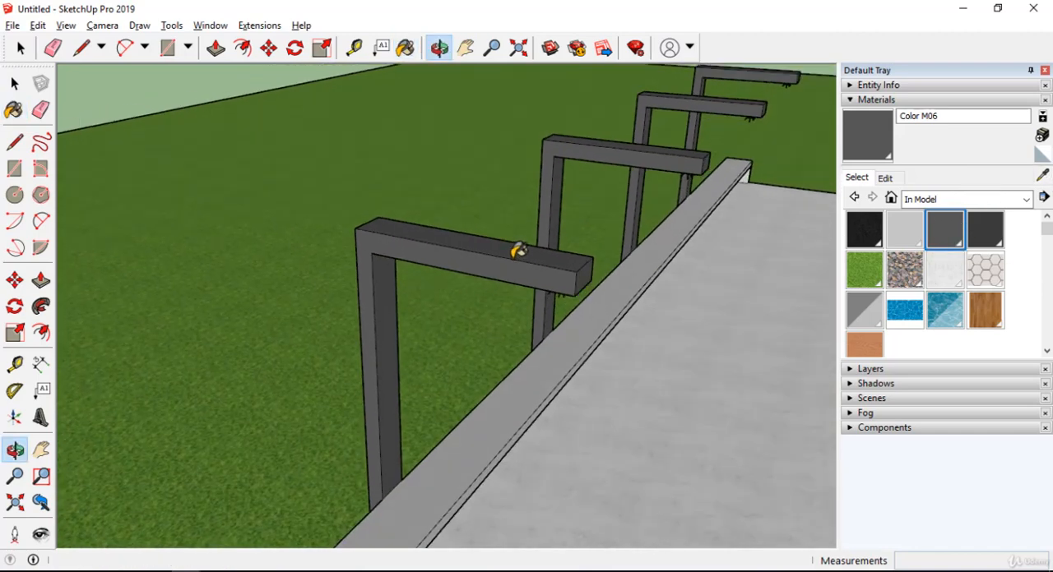
Change the lamp posts' Color M06 material from gray to a muted reddish brown using the Color Wheel.
{"action": "key", "text": "space"}
{"action": "scroll", "coordinate": [338, 382], "scroll_direction": "up", "scroll_amount": 1}
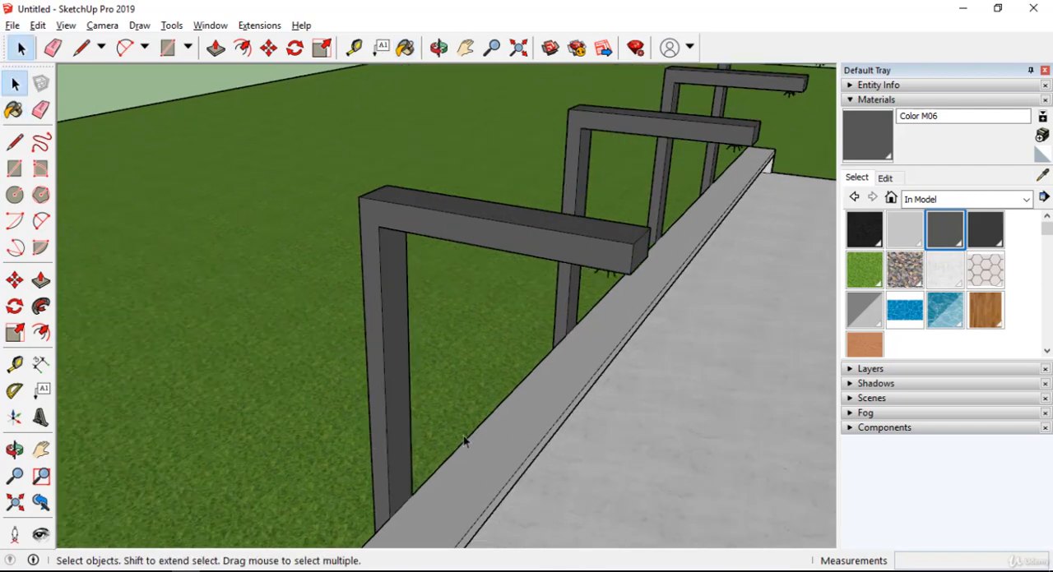
{"action": "left_click", "coordinate": [885, 178]}
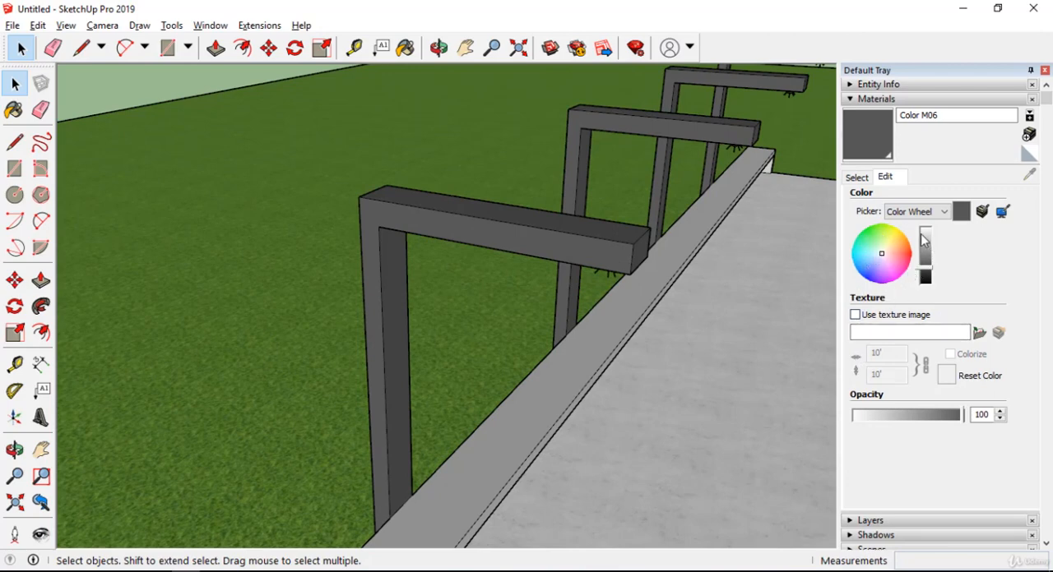
{"action": "left_click", "coordinate": [887, 258]}
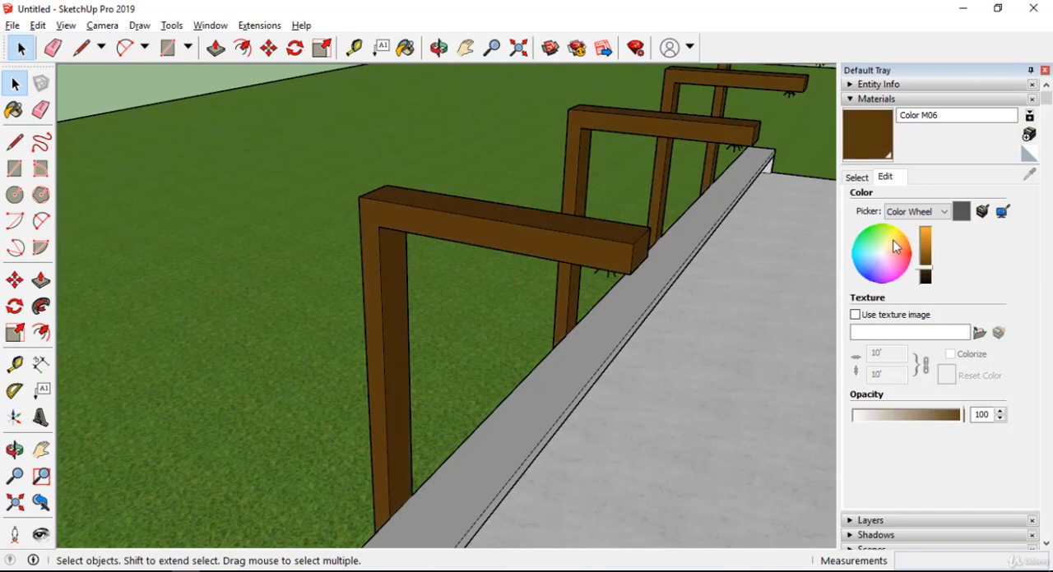
{"action": "left_click", "coordinate": [879, 243]}
{"action": "mouse_move", "coordinate": [877, 243]}
{"action": "left_mouse_down"}
{"action": "mouse_move", "coordinate": [862, 252]}
{"action": "mouse_move", "coordinate": [881, 279]}
{"action": "mouse_move", "coordinate": [891, 249]}
{"action": "left_mouse_up"}
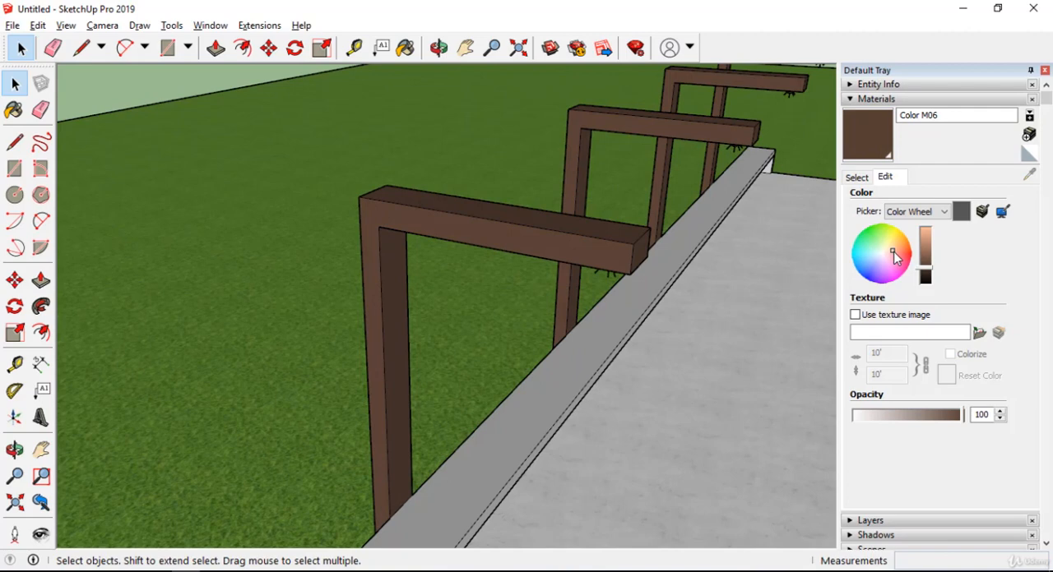
Lighten the brown of the lamp-post material slightly and check it on the posts and among the in-model materials.
{"action": "mouse_move", "coordinate": [929, 266]}
{"action": "left_mouse_down"}
{"action": "mouse_move", "coordinate": [931, 236]}
{"action": "mouse_move", "coordinate": [934, 284]}
{"action": "mouse_move", "coordinate": [943, 236]}
{"action": "mouse_move", "coordinate": [942, 259]}
{"action": "left_mouse_up"}
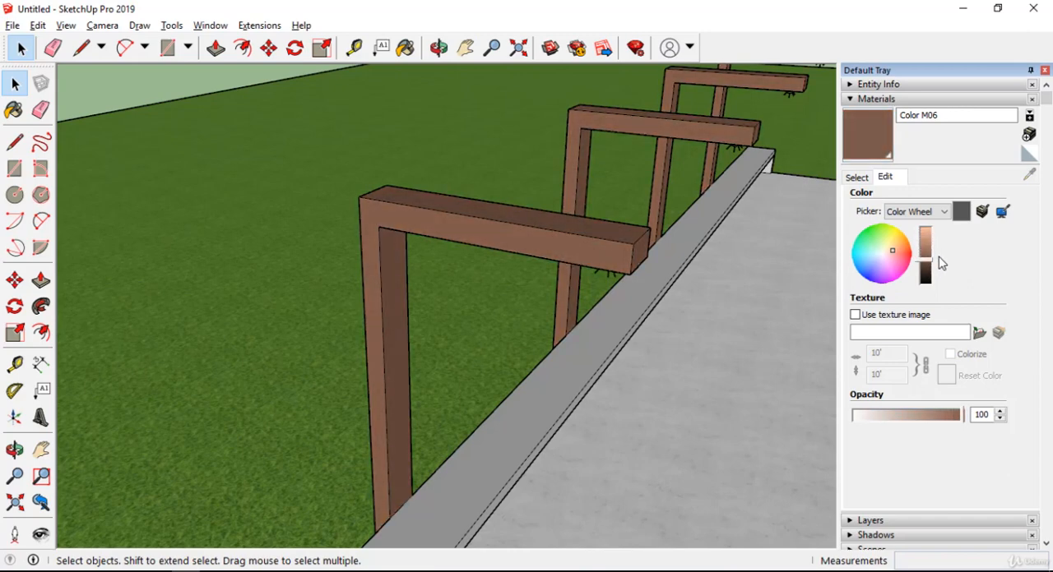
{"action": "middle_click_drag", "start_coordinate": [576, 246], "coordinate": [431, 272]}
{"action": "middle_click_drag", "start_coordinate": [476, 329], "coordinate": [339, 353]}
{"action": "scroll", "coordinate": [401, 310], "scroll_direction": "down", "scroll_amount": 4}
{"action": "scroll", "coordinate": [442, 294], "scroll_direction": "up", "scroll_amount": 3}
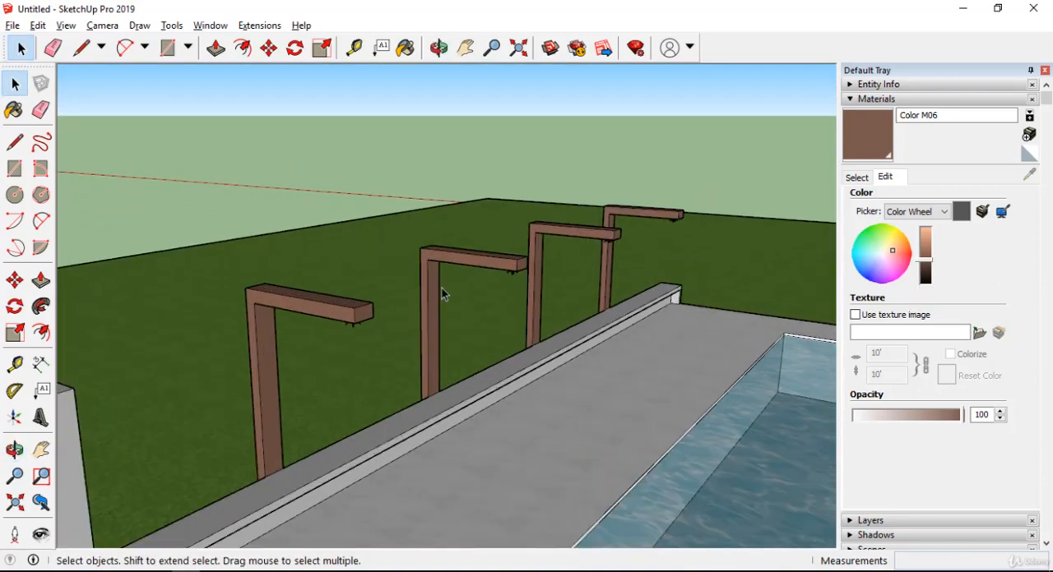
{"action": "left_click", "coordinate": [856, 177]}
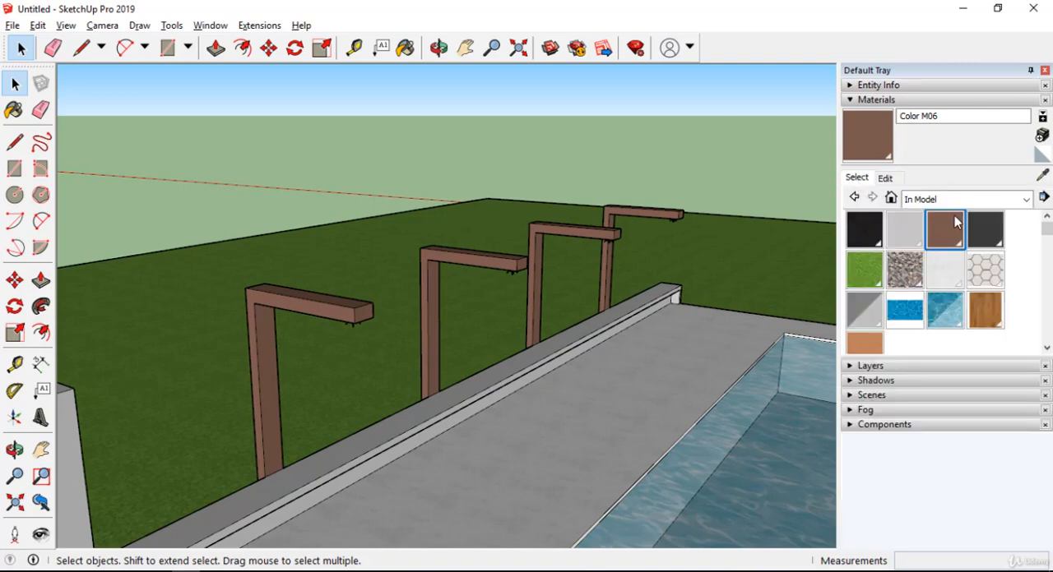
{"action": "scroll", "coordinate": [323, 310], "scroll_direction": "up", "scroll_amount": 5}
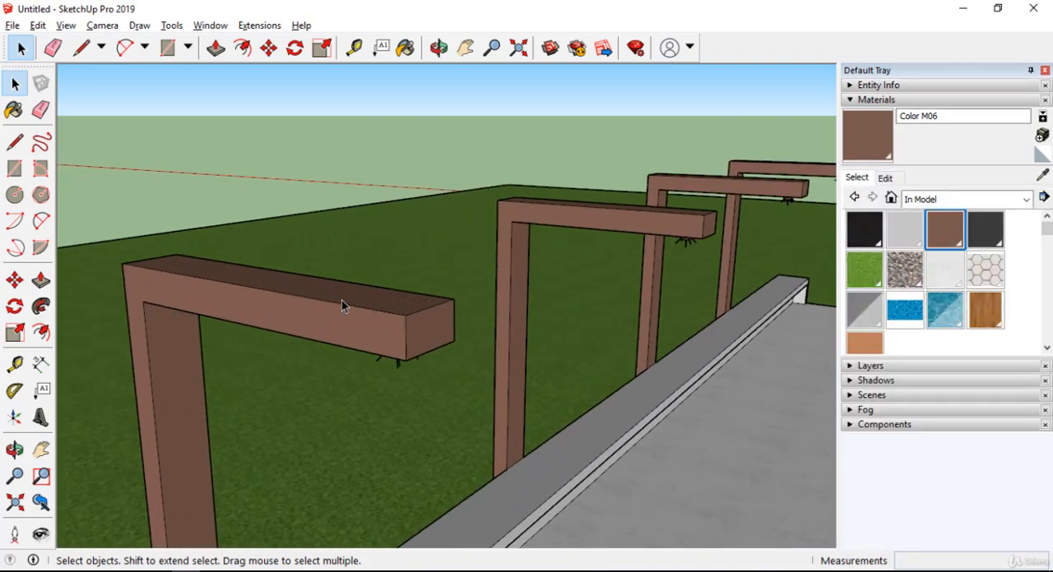
Rename the lamp-post material as Custom Brown and return to the in-model materials.
{"action": "left_click", "coordinate": [884, 178]}
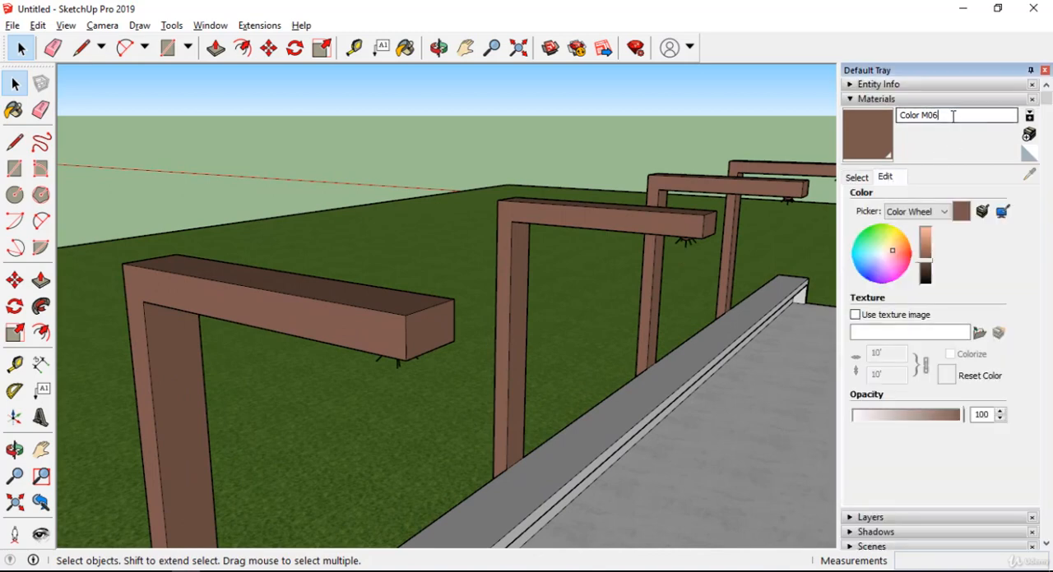
{"action": "triple_click", "coordinate": [938, 116]}
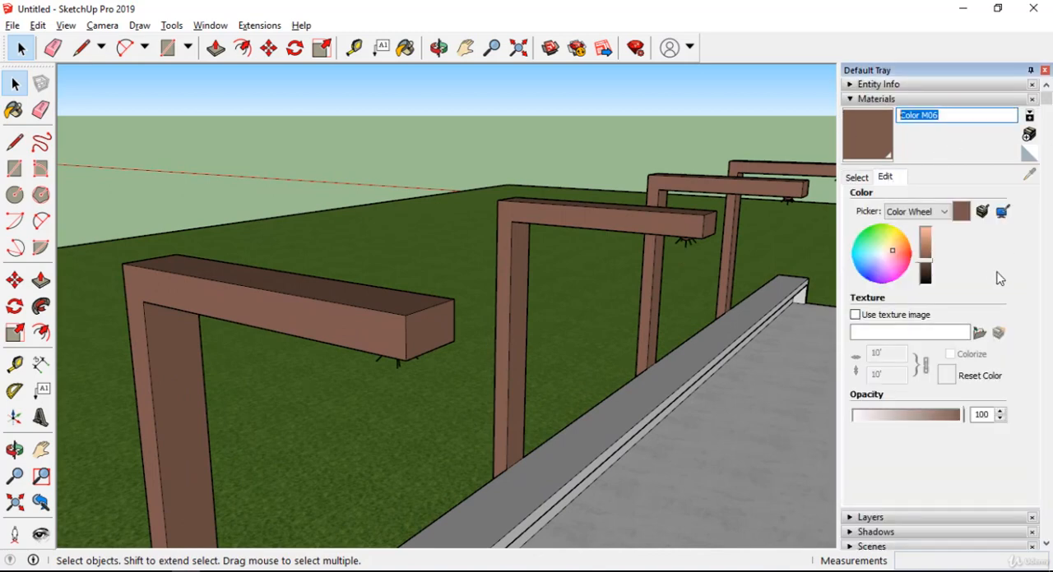
{"action": "type", "text": "Custom Brown"}
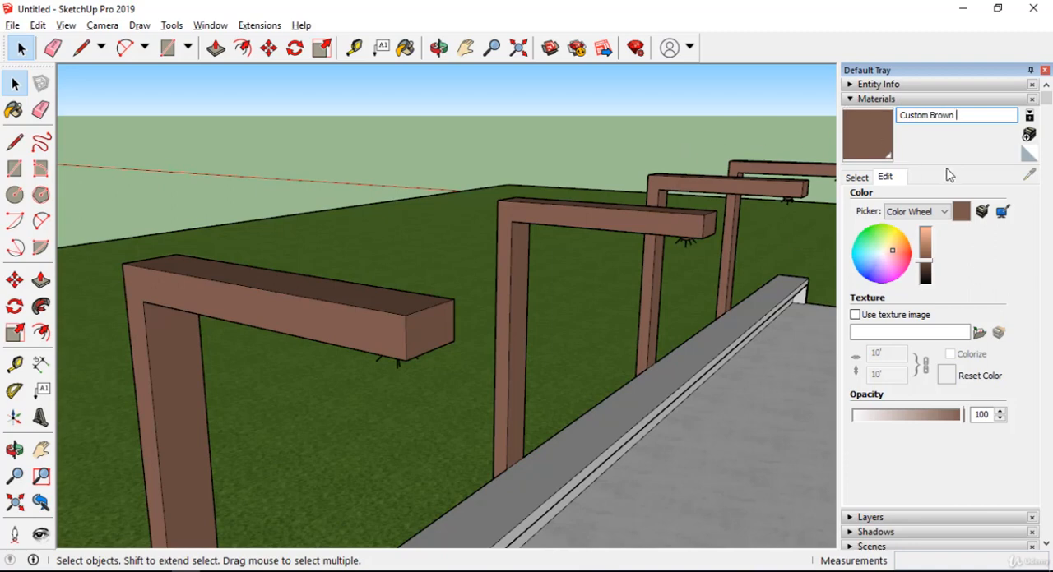
{"action": "left_click", "coordinate": [856, 178]}
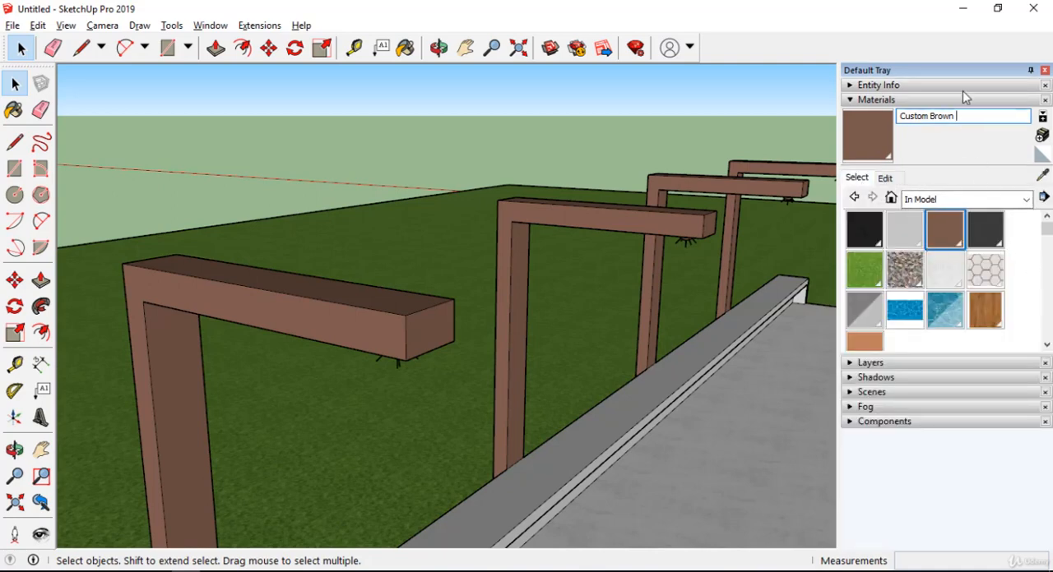
{"action": "left_click", "coordinate": [885, 179]}
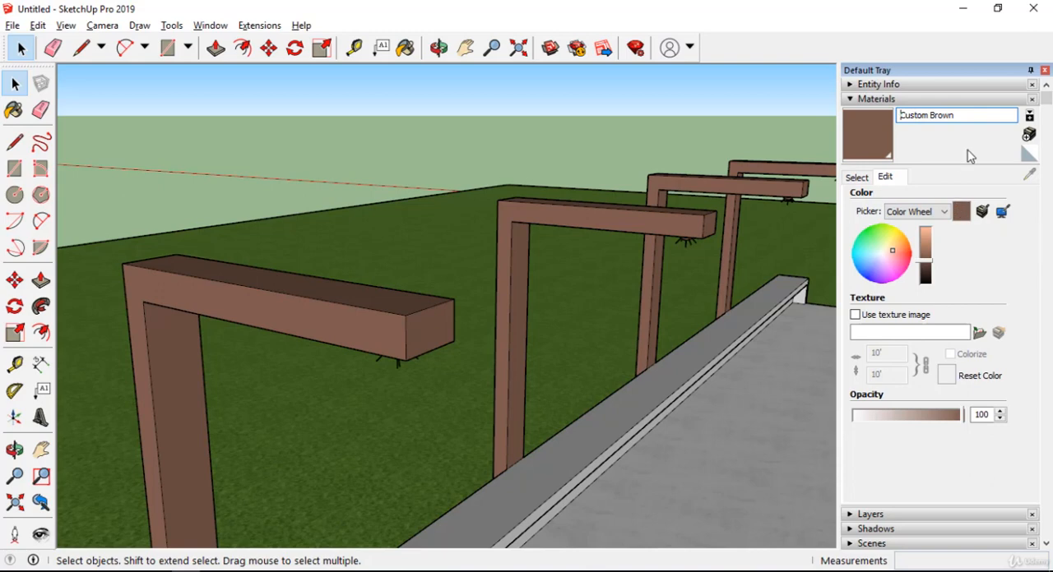
{"action": "left_click", "coordinate": [856, 177]}
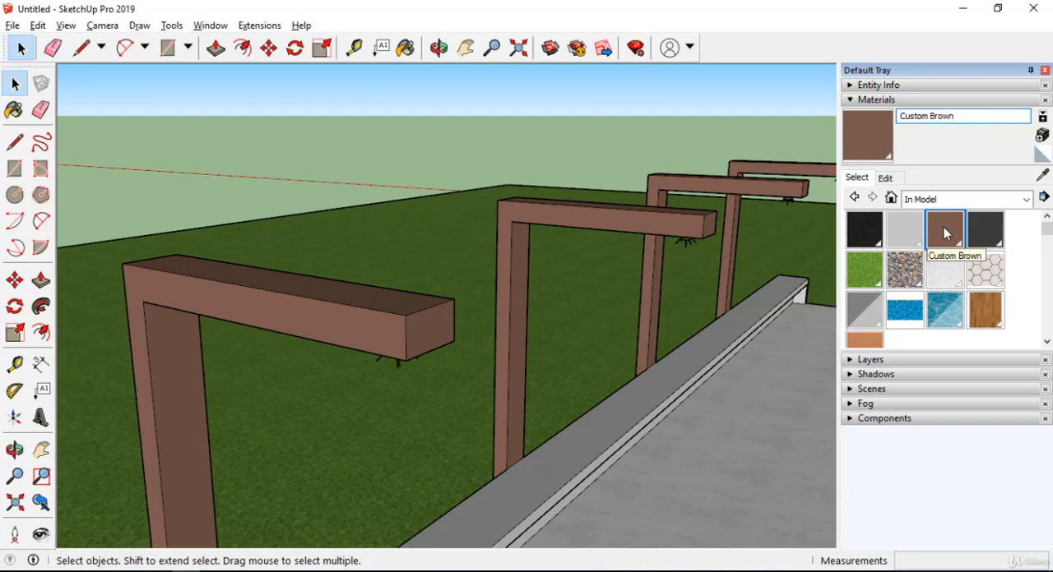
Sample the Wood Floor material from the house roof and show its editing options.
{"action": "middle_click_drag", "start_coordinate": [271, 218], "coordinate": [533, 322]}
{"action": "left_click", "coordinate": [1043, 175]}
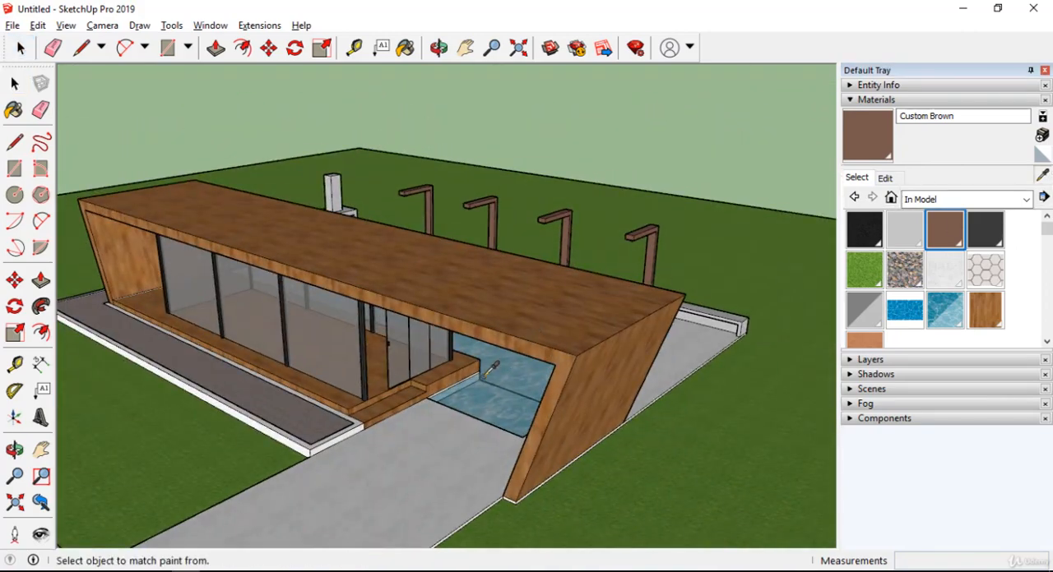
{"action": "scroll", "coordinate": [482, 282], "scroll_direction": "up", "scroll_amount": 3}
{"action": "left_click", "coordinate": [480, 281]}
{"action": "mouse_move", "coordinate": [480, 281]}
{"action": "middle_mouse_down"}
{"action": "mouse_move", "coordinate": [488, 415]}
{"action": "mouse_move", "coordinate": [433, 347]}
{"action": "mouse_move", "coordinate": [641, 284]}
{"action": "middle_mouse_up"}
{"action": "scroll", "coordinate": [488, 416], "scroll_direction": "down", "scroll_amount": 3}
{"action": "middle_click_drag", "start_coordinate": [458, 338], "coordinate": [622, 301]}
{"action": "key", "text": "space"}
{"action": "left_click", "coordinate": [885, 177]}
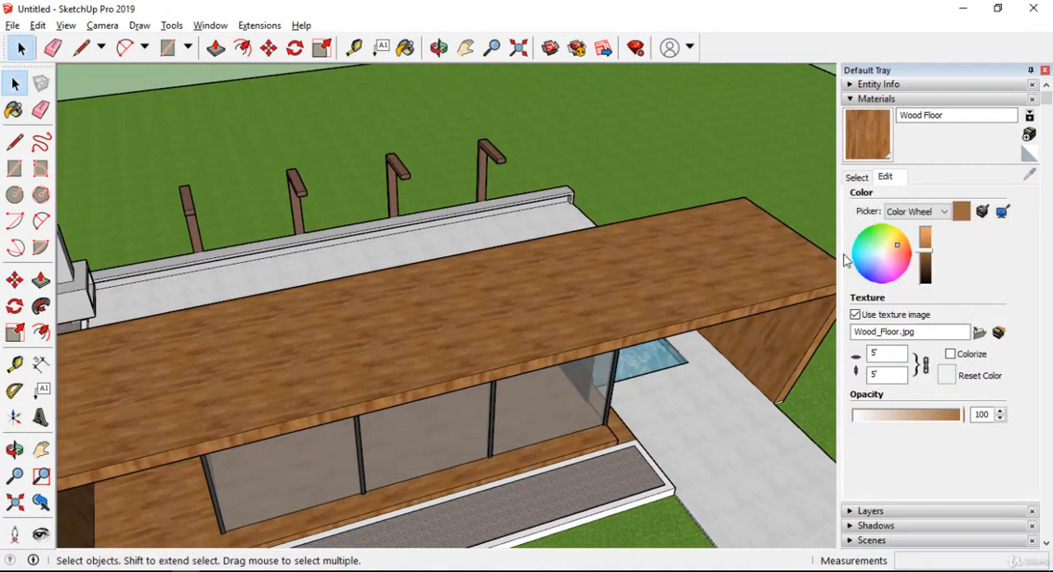
Examine the wood texture on the roof and walls of the house from several angles and distances.
{"action": "scroll", "coordinate": [736, 346], "scroll_direction": "up", "scroll_amount": 5}
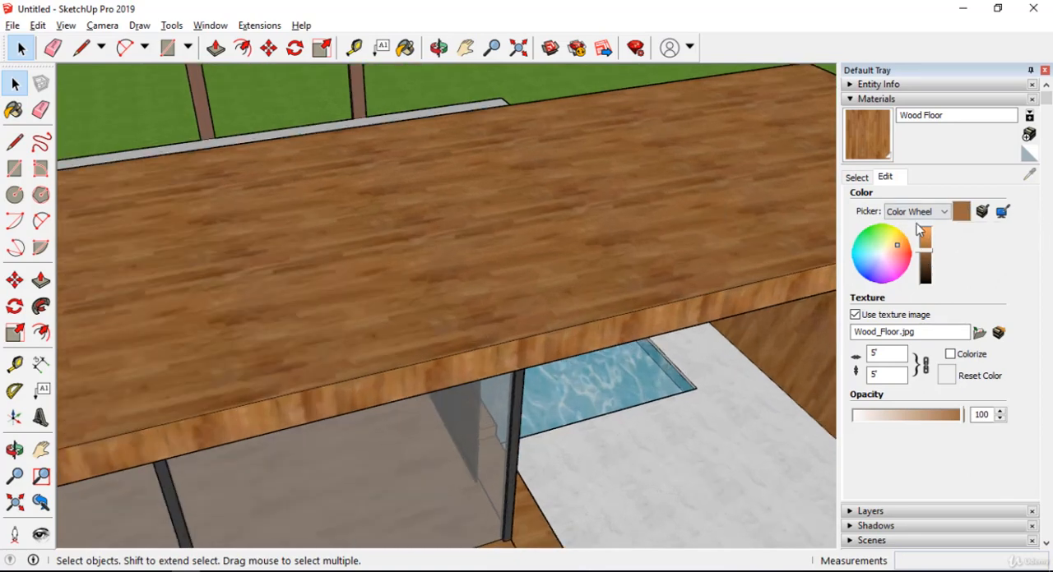
{"action": "middle_click_drag", "start_coordinate": [491, 247], "coordinate": [659, 244]}
{"action": "scroll", "coordinate": [737, 205], "scroll_direction": "down", "scroll_amount": 6}
{"action": "middle_click_drag", "start_coordinate": [630, 197], "coordinate": [580, 239]}
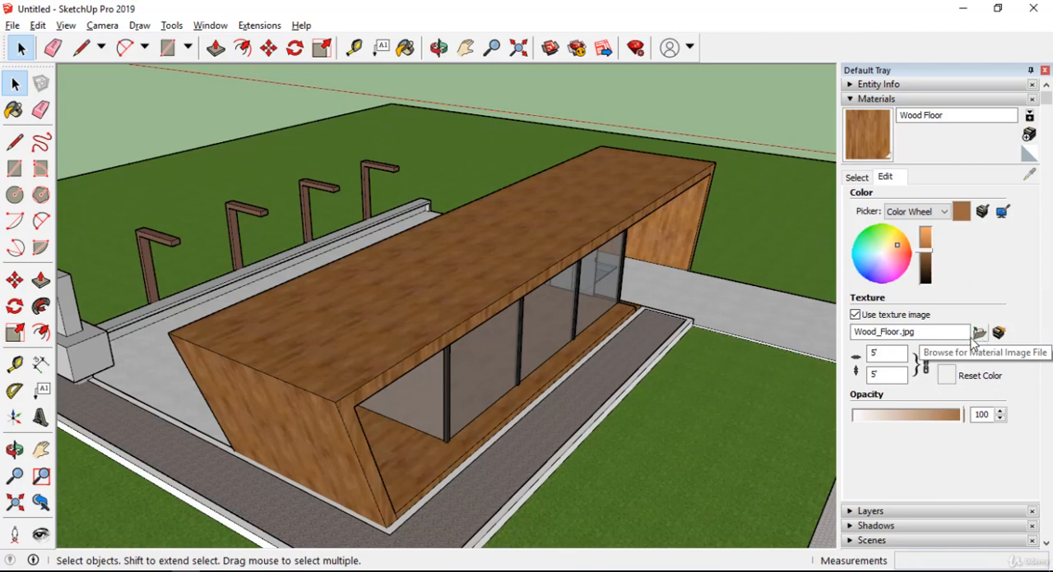
{"action": "scroll", "coordinate": [420, 288], "scroll_direction": "up", "scroll_amount": 3}
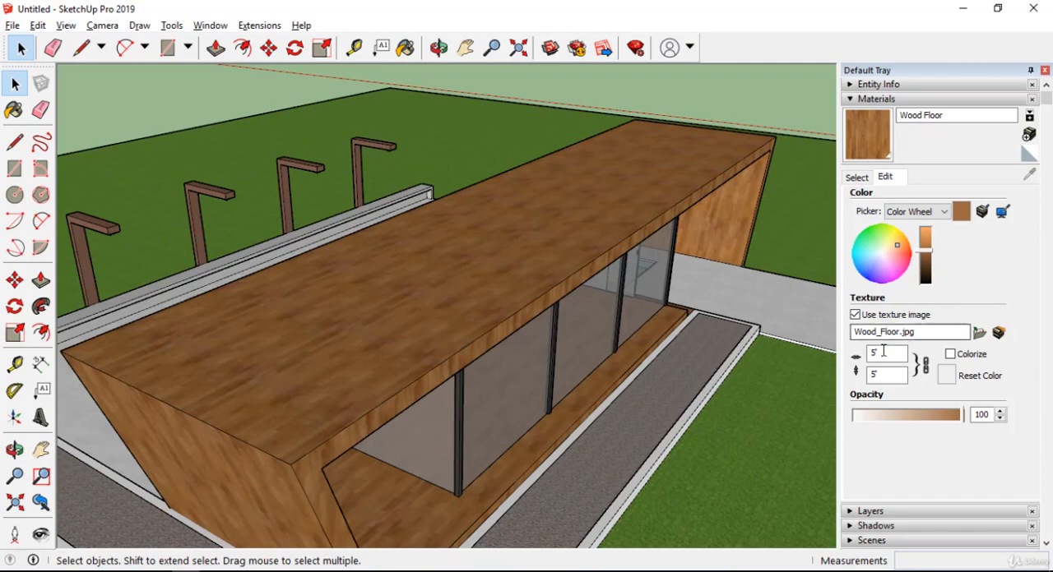
{"action": "scroll", "coordinate": [569, 292], "scroll_direction": "down", "scroll_amount": 5}
{"action": "scroll", "coordinate": [551, 231], "scroll_direction": "up", "scroll_amount": 3}
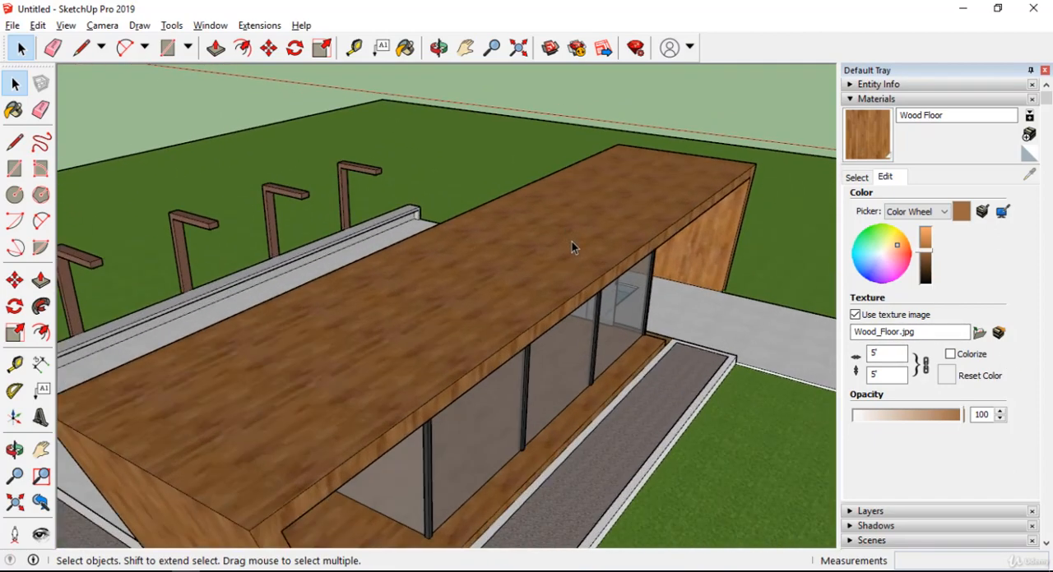
{"action": "middle_click_drag", "start_coordinate": [572, 241], "coordinate": [759, 336]}
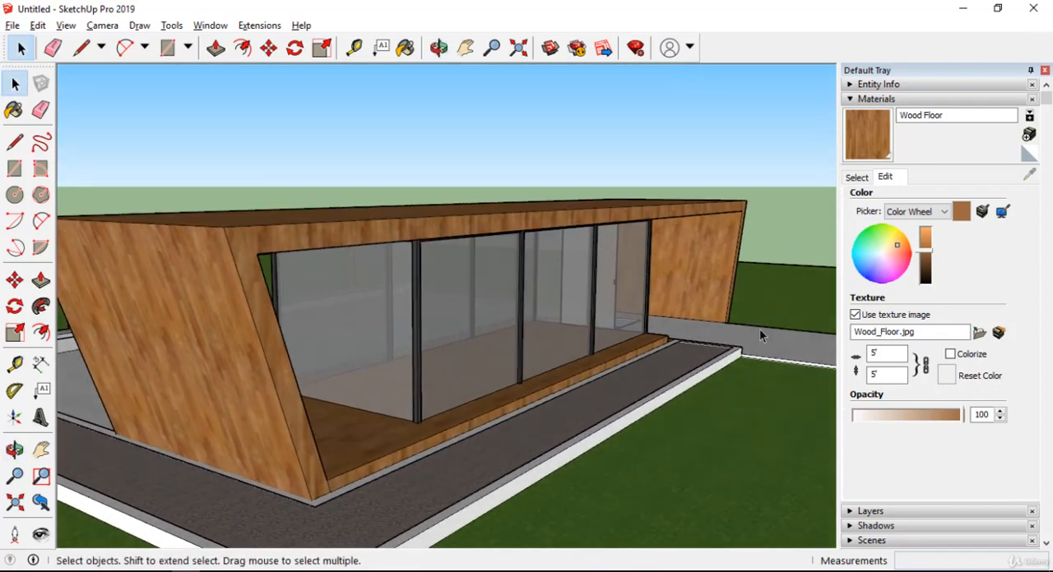
{"action": "middle_click_drag", "start_coordinate": [683, 280], "coordinate": [703, 294]}
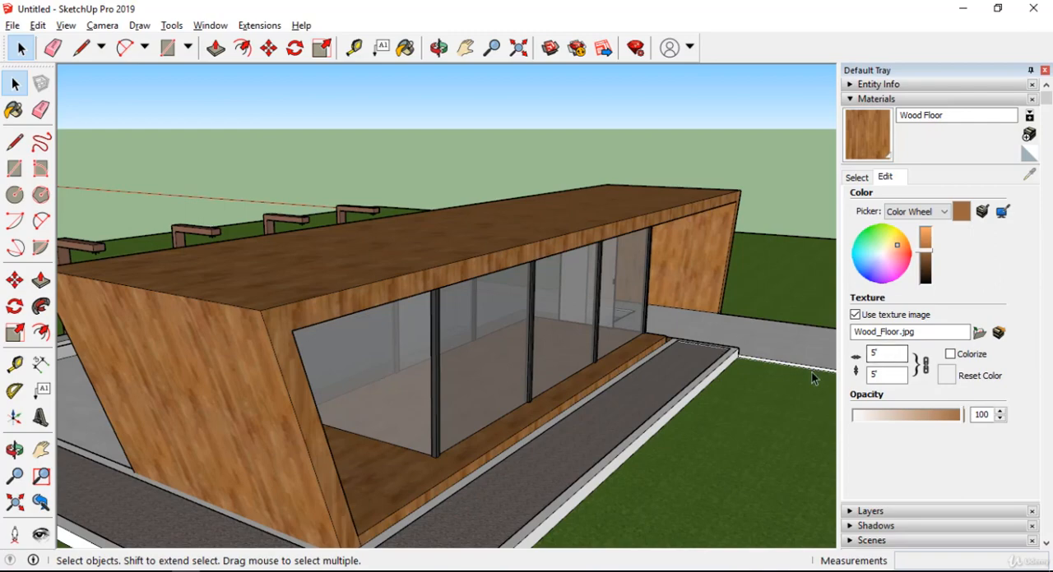
{"action": "middle_click_drag", "start_coordinate": [526, 313], "coordinate": [528, 382]}
{"action": "scroll", "coordinate": [490, 427], "scroll_direction": "up", "scroll_amount": 5}
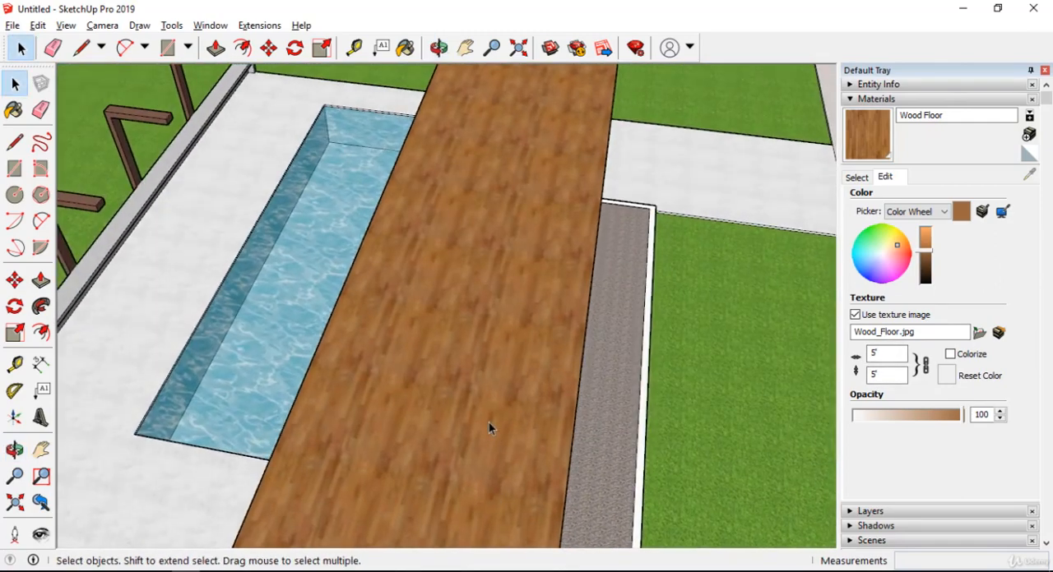
{"action": "middle_click_drag", "start_coordinate": [463, 378], "coordinate": [457, 350]}
{"action": "scroll", "coordinate": [455, 333], "scroll_direction": "down", "scroll_amount": 4}
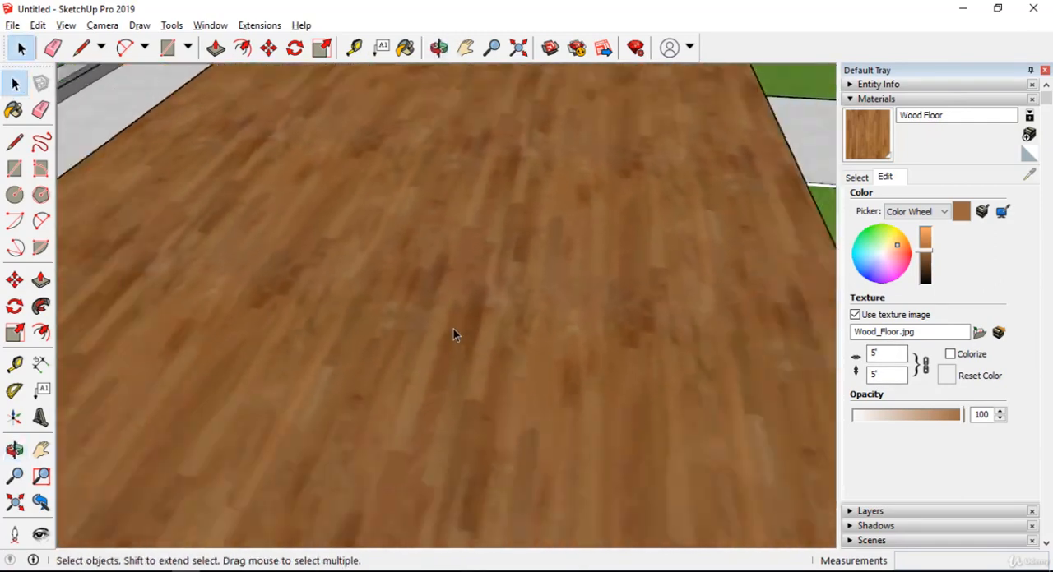
{"action": "scroll", "coordinate": [461, 312], "scroll_direction": "down", "scroll_amount": 4}
{"action": "scroll", "coordinate": [523, 314], "scroll_direction": "up", "scroll_amount": 3}
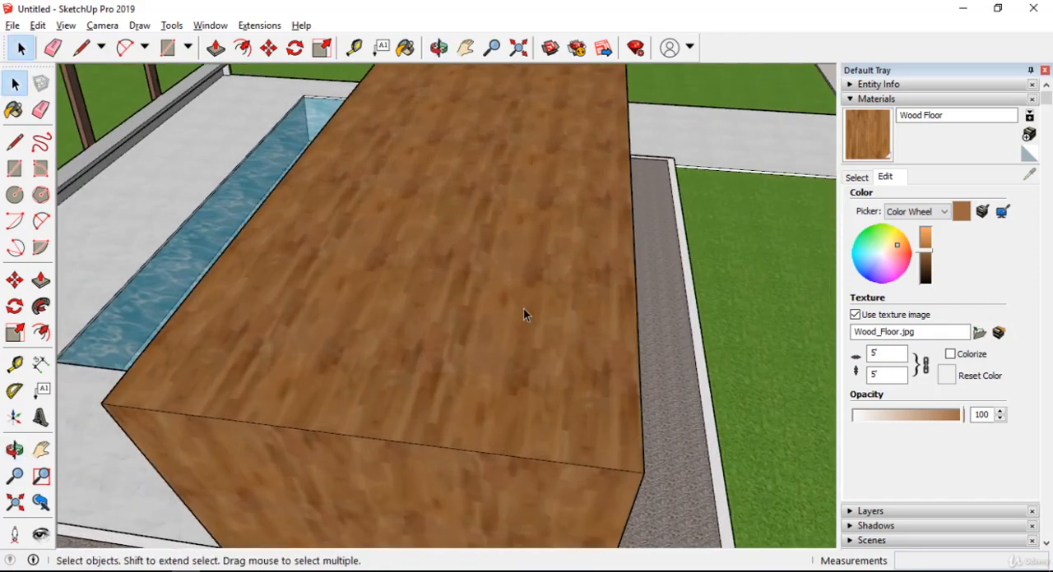
Set the Wood Floor texture size to 3' by 3'.
{"action": "double_click", "coordinate": [896, 354]}
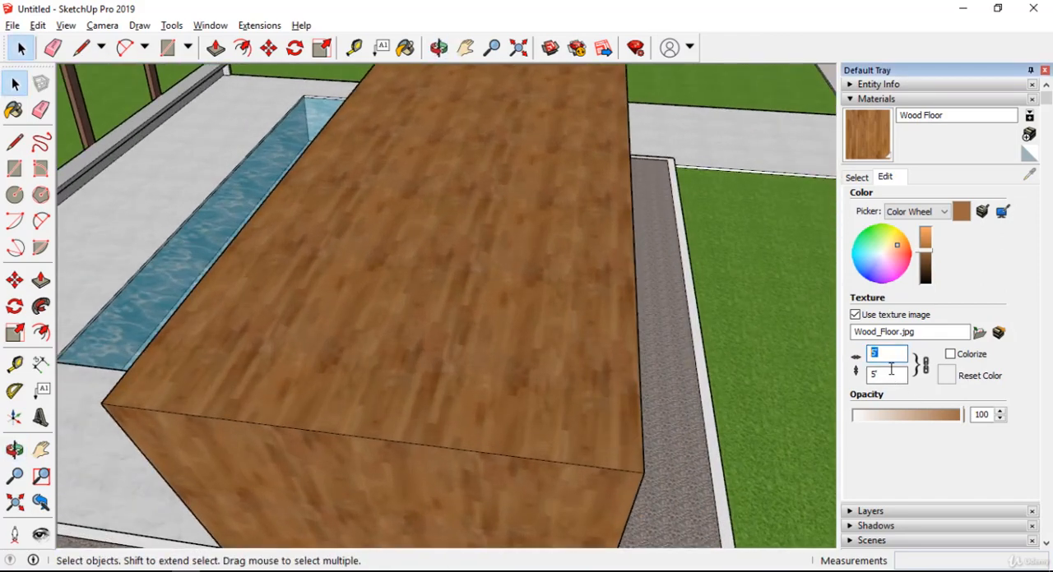
{"action": "type", "text": "3"}
{"action": "key", "text": "Return"}
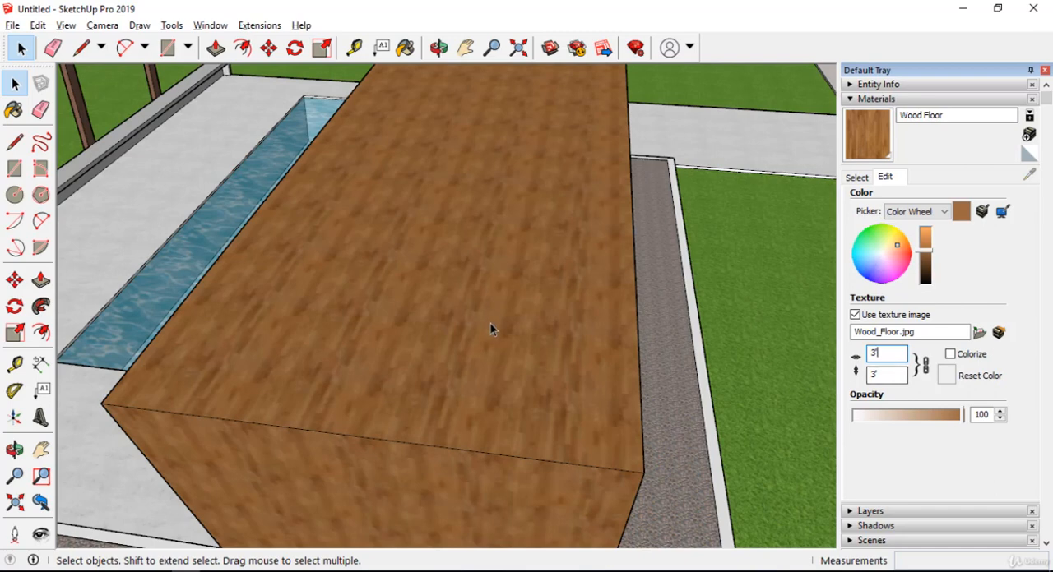
Set the Wood Floor texture size to 1' by 1' and view the house from outside.
{"action": "middle_click_drag", "start_coordinate": [490, 325], "coordinate": [566, 385]}
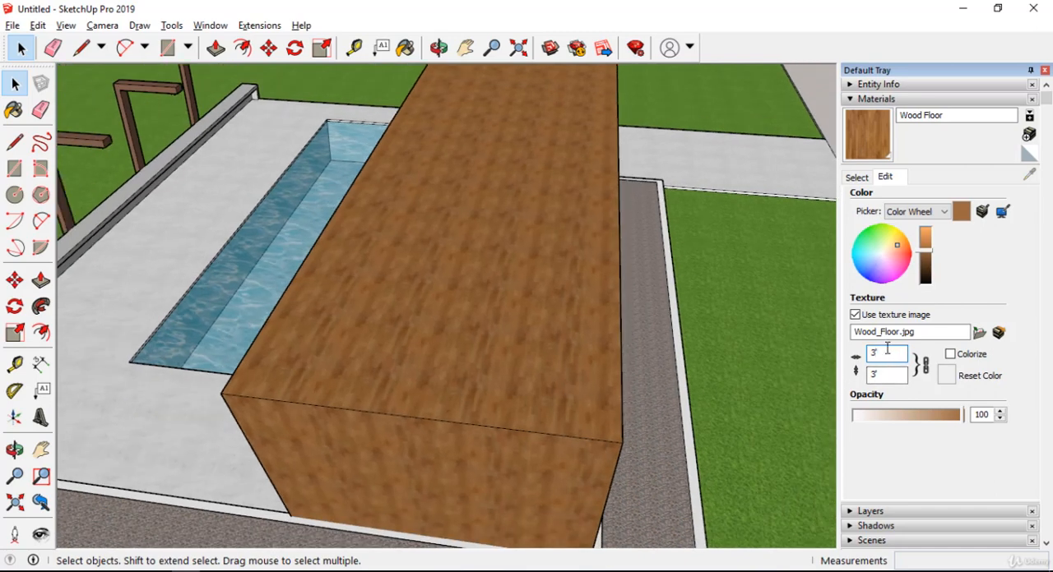
{"action": "type", "text": "1"}
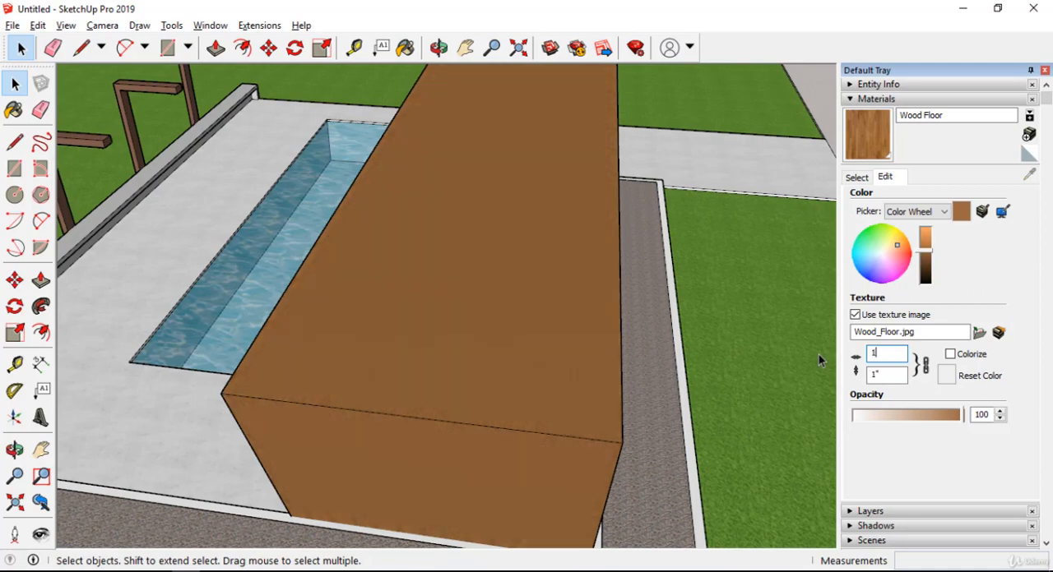
{"action": "mouse_move", "coordinate": [491, 164]}
{"action": "middle_mouse_down"}
{"action": "mouse_move", "coordinate": [477, 197]}
{"action": "mouse_move", "coordinate": [461, 151]}
{"action": "mouse_move", "coordinate": [500, 191]}
{"action": "mouse_move", "coordinate": [387, 195]}
{"action": "mouse_move", "coordinate": [475, 157]}
{"action": "middle_mouse_up"}
{"action": "scroll", "coordinate": [508, 172], "scroll_direction": "up", "scroll_amount": 5}
{"action": "scroll", "coordinate": [508, 179], "scroll_direction": "down", "scroll_amount": 5}
{"action": "middle_click_drag", "start_coordinate": [531, 202], "coordinate": [502, 162]}
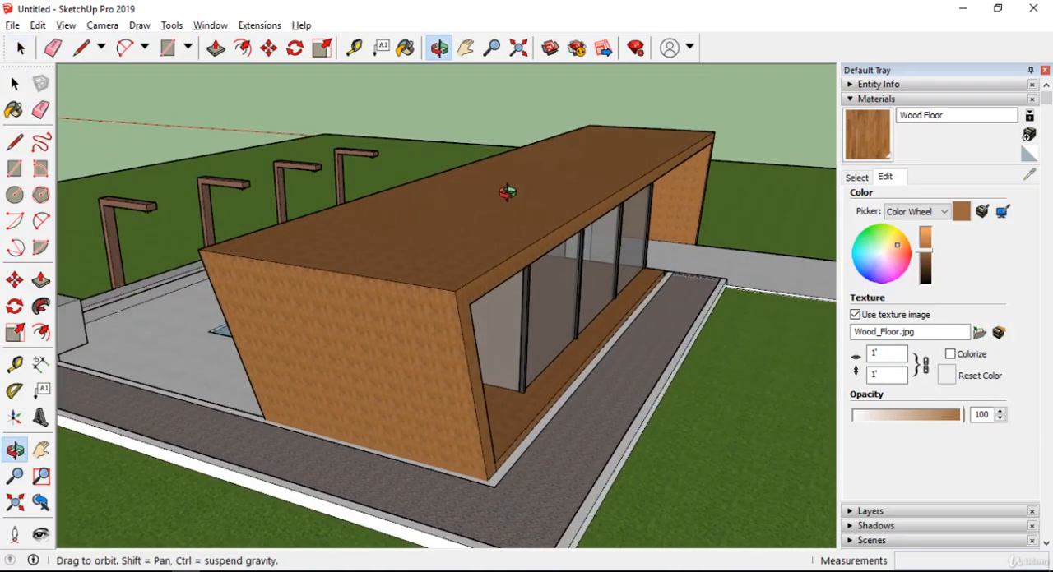
Examine how the resized wood texture repeats on the roof and end walls from around the house.
{"action": "scroll", "coordinate": [594, 162], "scroll_direction": "up", "scroll_amount": 5}
{"action": "middle_click_drag", "start_coordinate": [595, 162], "coordinate": [509, 374]}
{"action": "scroll", "coordinate": [594, 296], "scroll_direction": "down", "scroll_amount": 5}
{"action": "middle_click_drag", "start_coordinate": [594, 296], "coordinate": [172, 188]}
{"action": "scroll", "coordinate": [366, 312], "scroll_direction": "up", "scroll_amount": 5}
{"action": "scroll", "coordinate": [366, 313], "scroll_direction": "down", "scroll_amount": 4}
{"action": "middle_click_drag", "start_coordinate": [366, 312], "coordinate": [579, 280]}
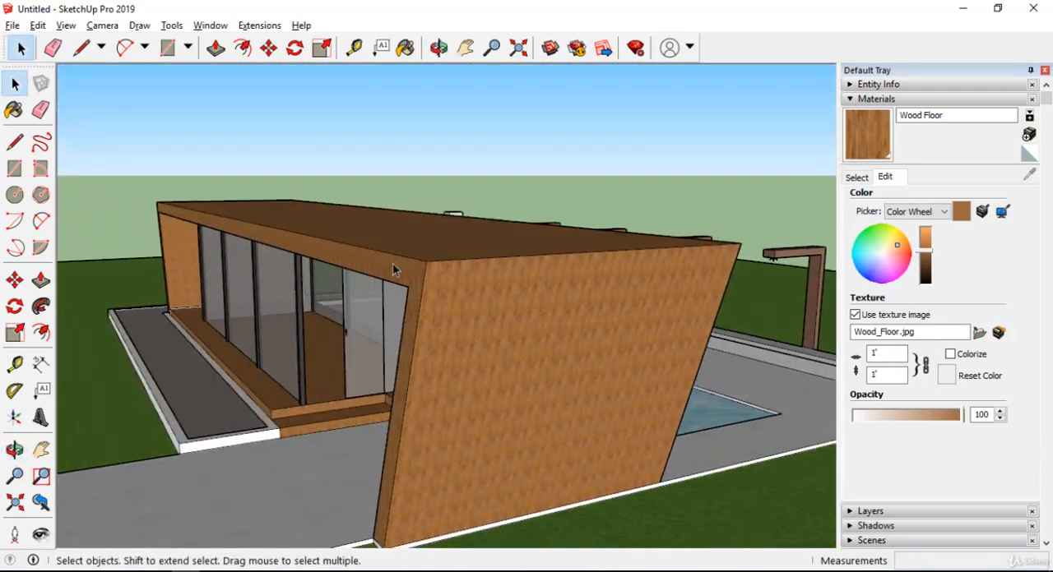
{"action": "middle_click_drag", "start_coordinate": [393, 269], "coordinate": [753, 272]}
{"action": "scroll", "coordinate": [699, 282], "scroll_direction": "down", "scroll_amount": 4}
{"action": "middle_click_drag", "start_coordinate": [587, 291], "coordinate": [728, 280]}
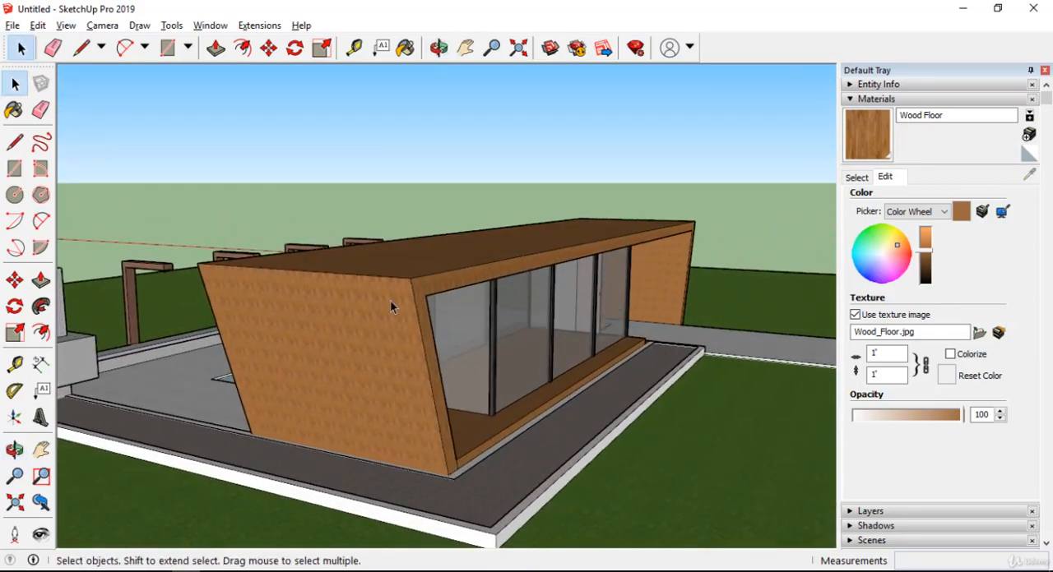
{"action": "scroll", "coordinate": [440, 272], "scroll_direction": "up", "scroll_amount": 6}
{"action": "middle_click_drag", "start_coordinate": [453, 303], "coordinate": [381, 285]}
{"action": "scroll", "coordinate": [380, 285], "scroll_direction": "down", "scroll_amount": 7}
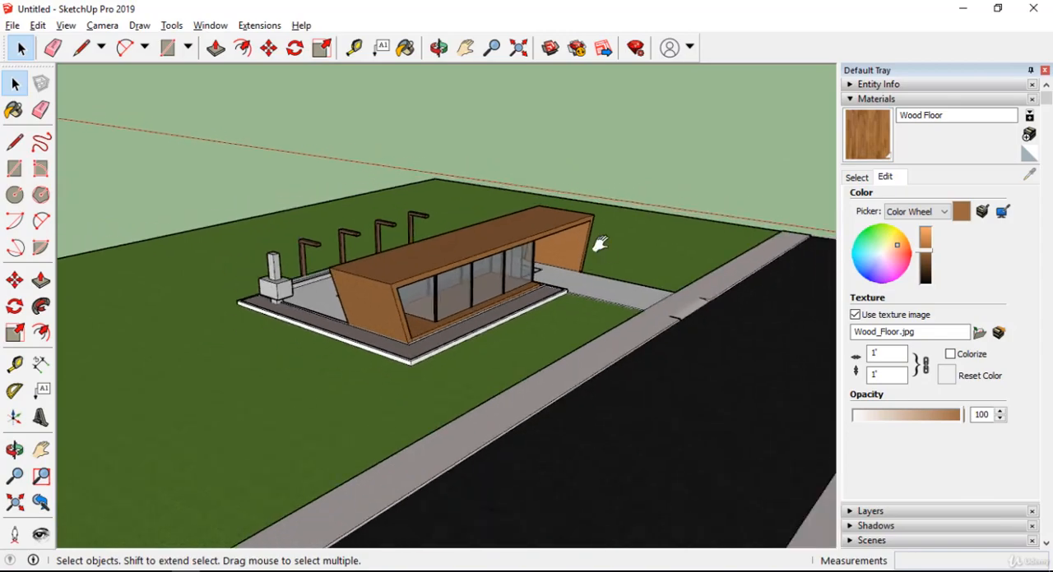
Examine the gravel texture of the border around the house corner at close range.
{"action": "middle_click_drag", "start_coordinate": [601, 243], "coordinate": [724, 194], "text": "shift"}
{"action": "scroll", "coordinate": [453, 314], "scroll_direction": "up", "scroll_amount": 4}
{"action": "middle_click_drag", "start_coordinate": [453, 314], "coordinate": [436, 452]}
{"action": "scroll", "coordinate": [635, 461], "scroll_direction": "up", "scroll_amount": 7}
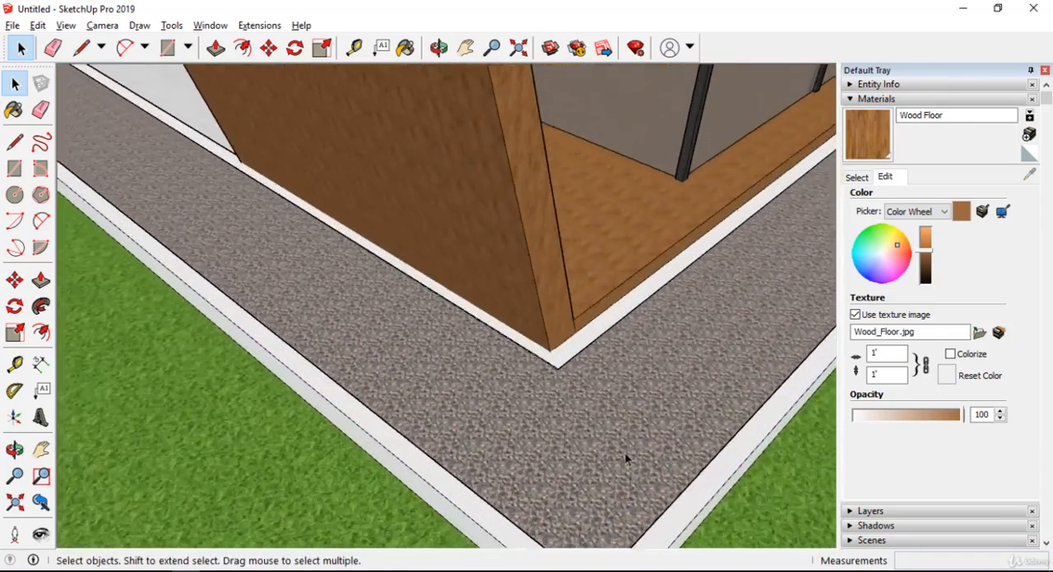
{"action": "scroll", "coordinate": [387, 342], "scroll_direction": "down", "scroll_amount": 4}
{"action": "scroll", "coordinate": [417, 320], "scroll_direction": "up", "scroll_amount": 5}
{"action": "scroll", "coordinate": [399, 321], "scroll_direction": "down", "scroll_amount": 2}
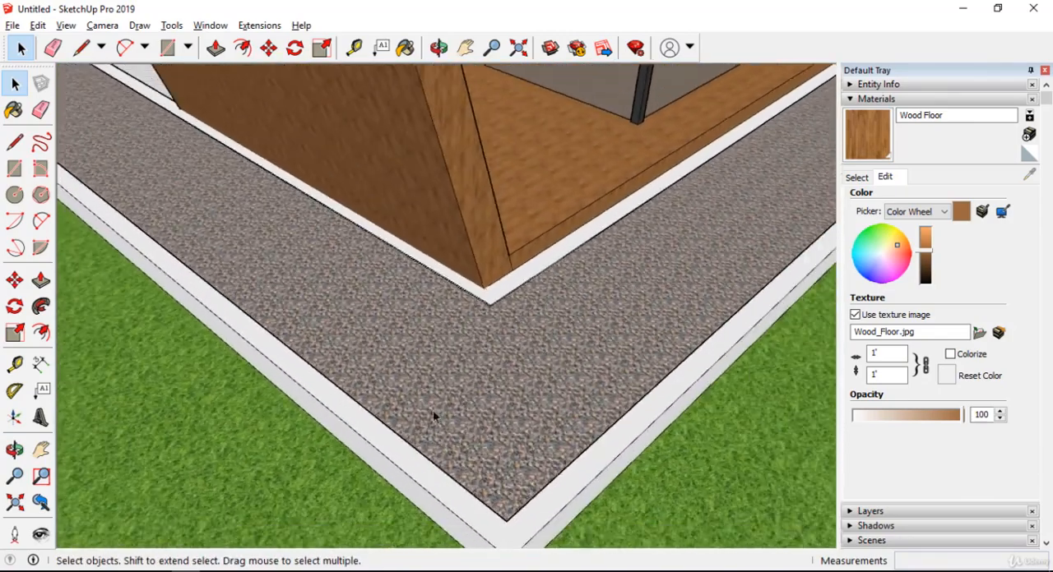
Sample the crushed rock material from the gravel border beside the house.
{"action": "scroll", "coordinate": [622, 307], "scroll_direction": "down", "scroll_amount": 3}
{"action": "middle_click_drag", "start_coordinate": [623, 307], "coordinate": [570, 334]}
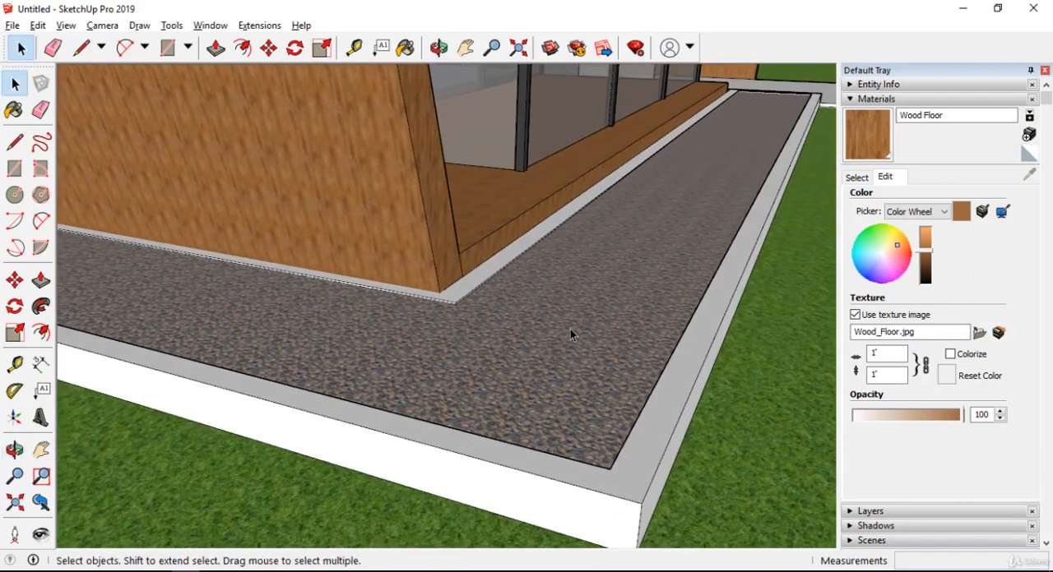
{"action": "left_click", "coordinate": [857, 177]}
{"action": "left_click", "coordinate": [1041, 177]}
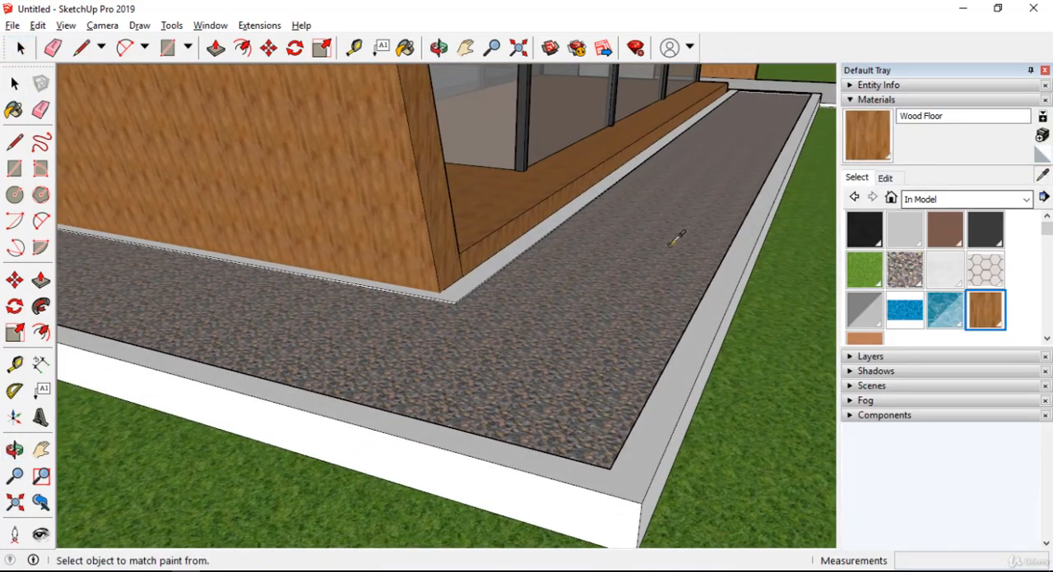
{"action": "left_click", "coordinate": [623, 282]}
{"action": "scroll", "coordinate": [623, 281], "scroll_direction": "up", "scroll_amount": 2}
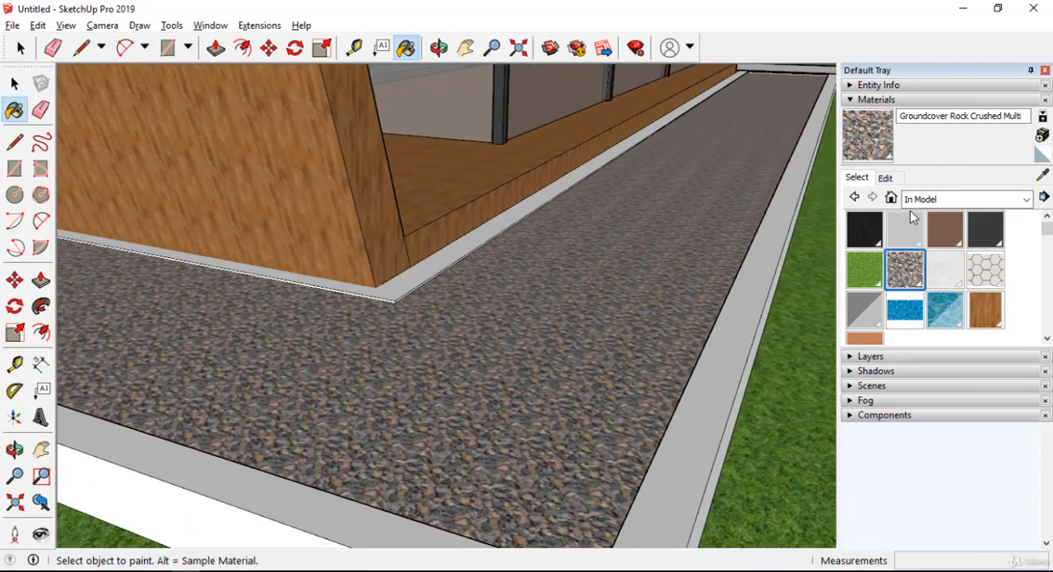
Set the Groundcover Rock Crushed texture width to 24", keeping the aspect ratio locked.
{"action": "left_click", "coordinate": [885, 178]}
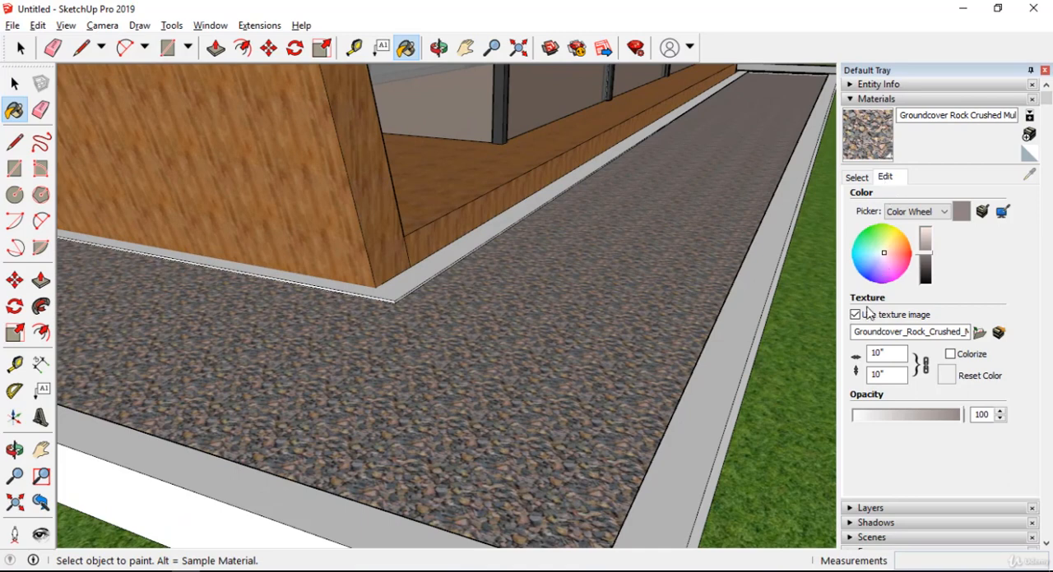
{"action": "left_click", "coordinate": [895, 353]}
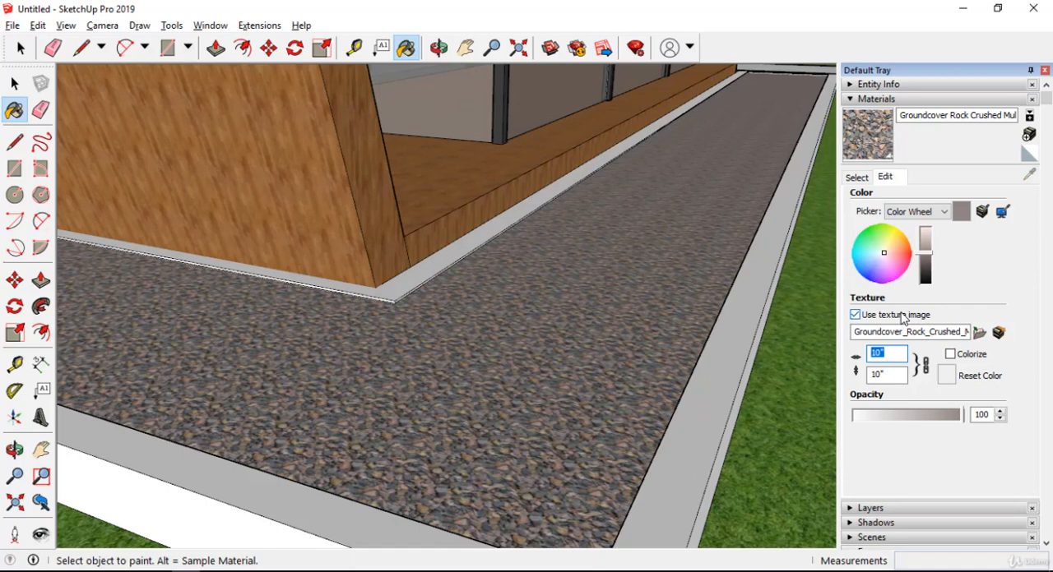
{"action": "type", "text": "24"}
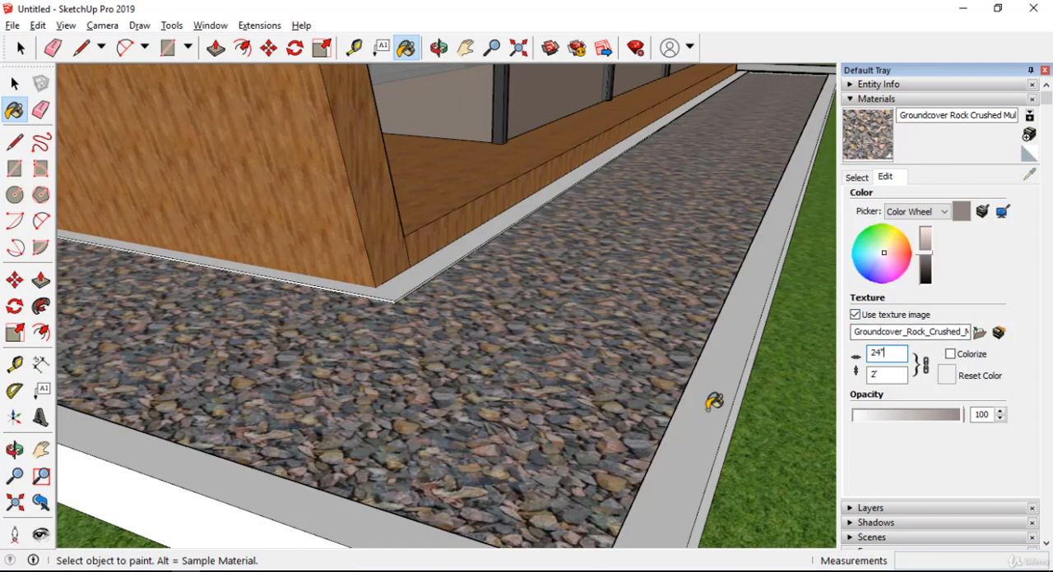
Examine the scale of the enlarged gravel texture along the border, both at close range and from a distance.
{"action": "middle_click_drag", "start_coordinate": [713, 403], "coordinate": [418, 483]}
{"action": "scroll", "coordinate": [332, 431], "scroll_direction": "up", "scroll_amount": 4}
{"action": "scroll", "coordinate": [421, 333], "scroll_direction": "down", "scroll_amount": 8}
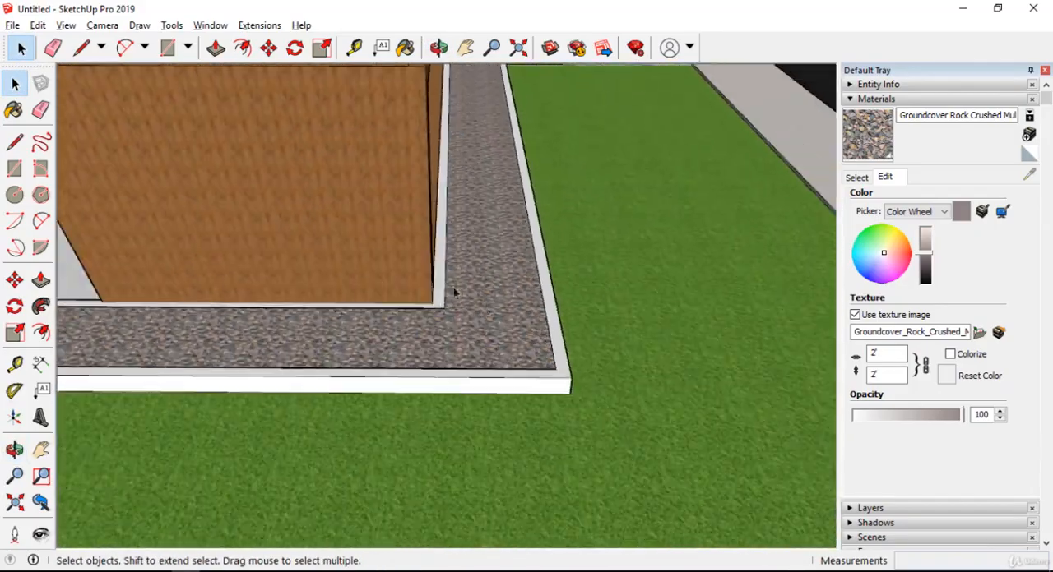
{"action": "scroll", "coordinate": [526, 262], "scroll_direction": "up", "scroll_amount": 1}
{"action": "middle_click_drag", "start_coordinate": [531, 266], "coordinate": [464, 282]}
{"action": "scroll", "coordinate": [465, 277], "scroll_direction": "up", "scroll_amount": 5}
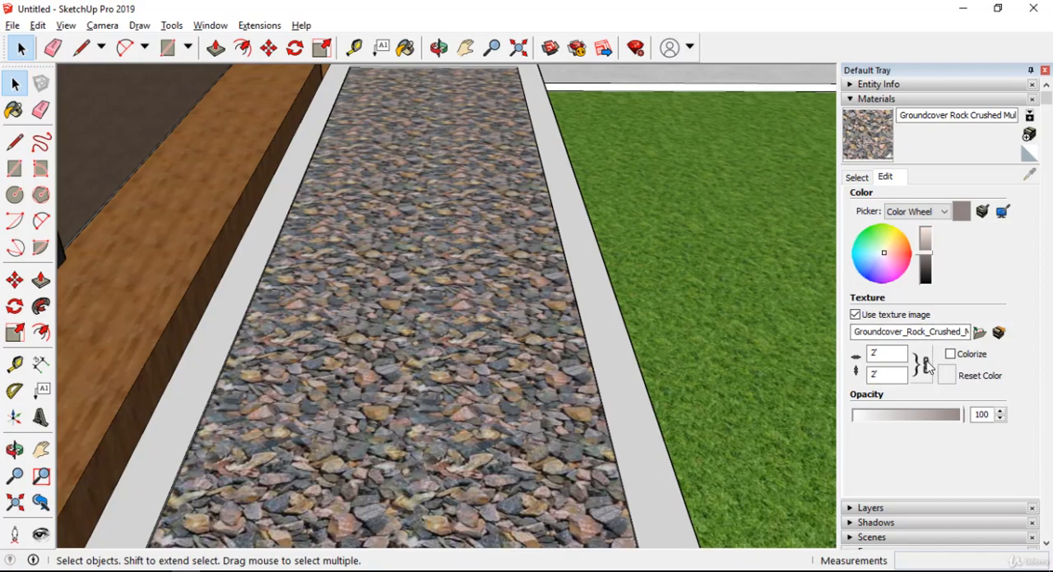
{"action": "middle_click_drag", "start_coordinate": [486, 346], "coordinate": [246, 325]}
{"action": "scroll", "coordinate": [637, 206], "scroll_direction": "up", "scroll_amount": 5}
{"action": "scroll", "coordinate": [619, 232], "scroll_direction": "down", "scroll_amount": 6}
{"action": "scroll", "coordinate": [602, 304], "scroll_direction": "down", "scroll_amount": 3}
{"action": "scroll", "coordinate": [449, 279], "scroll_direction": "up", "scroll_amount": 5}
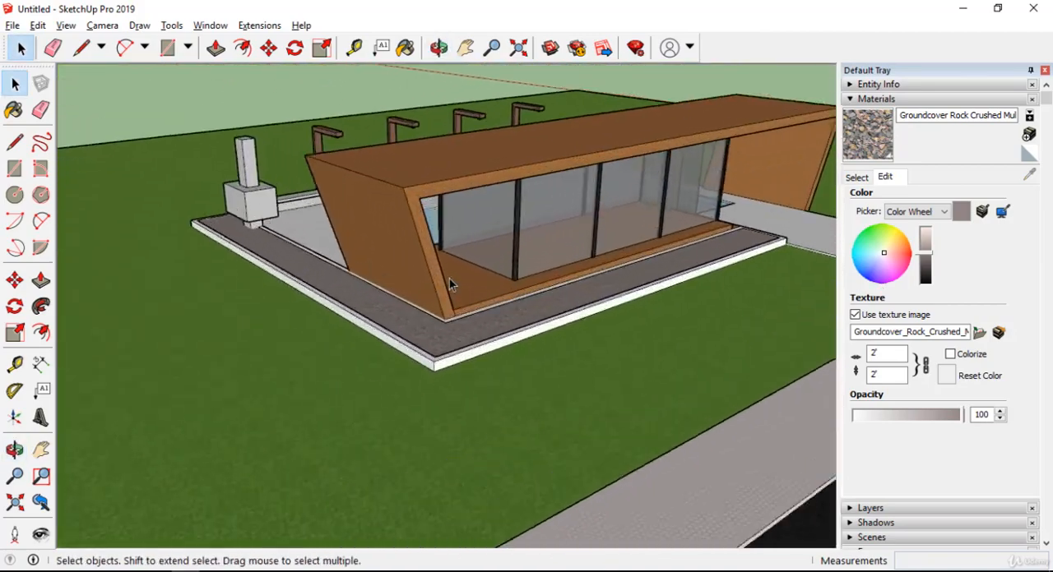
Examine the materials around the house exterior, including the roof, the gravel border and the glass walls.
{"action": "middle_click_drag", "start_coordinate": [449, 279], "coordinate": [215, 306]}
{"action": "scroll", "coordinate": [531, 253], "scroll_direction": "down", "scroll_amount": 4}
{"action": "middle_click_drag", "start_coordinate": [530, 254], "coordinate": [99, 280]}
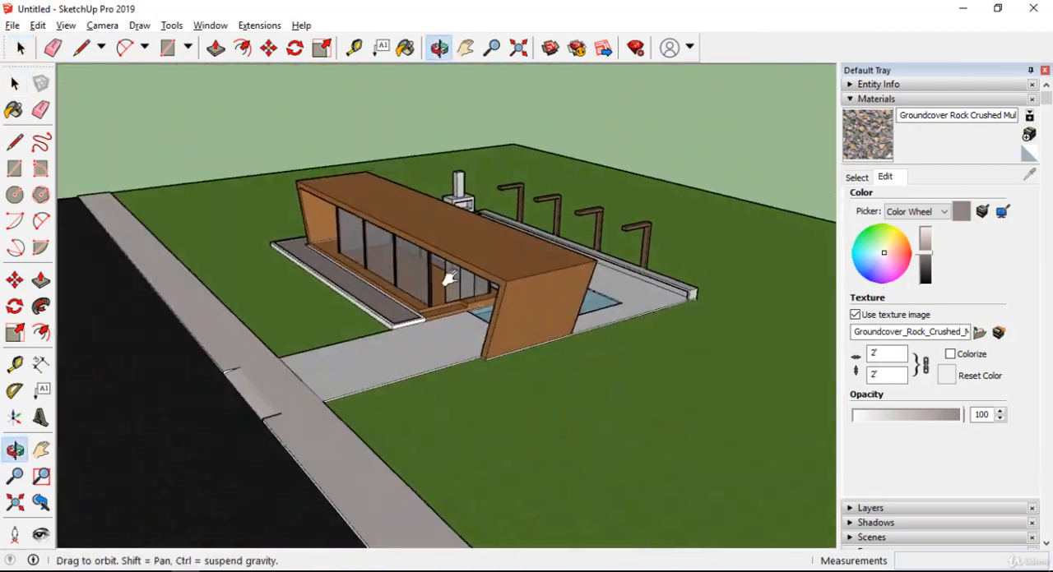
{"action": "middle_click_drag", "start_coordinate": [446, 278], "coordinate": [380, 191], "text": "shift"}
{"action": "middle_click_drag", "start_coordinate": [463, 182], "coordinate": [439, 301]}
{"action": "scroll", "coordinate": [376, 337], "scroll_direction": "up", "scroll_amount": 4}
{"action": "scroll", "coordinate": [416, 265], "scroll_direction": "up", "scroll_amount": 3}
{"action": "middle_click_drag", "start_coordinate": [417, 265], "coordinate": [462, 256]}
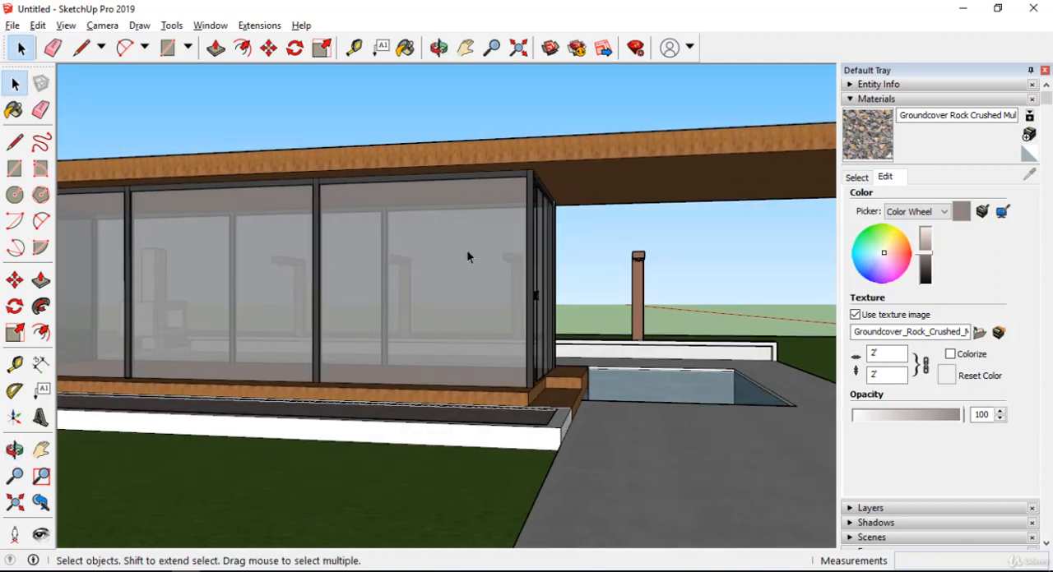
{"action": "middle_click_drag", "start_coordinate": [463, 257], "coordinate": [687, 273]}
{"action": "scroll", "coordinate": [609, 319], "scroll_direction": "up", "scroll_amount": 3}
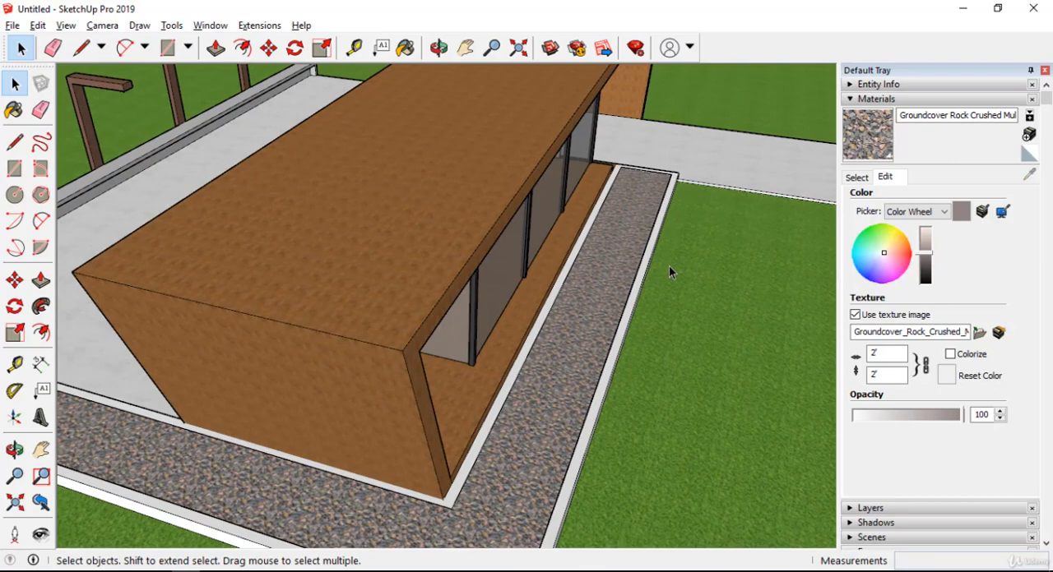
{"action": "middle_click_drag", "start_coordinate": [463, 359], "coordinate": [329, 123]}
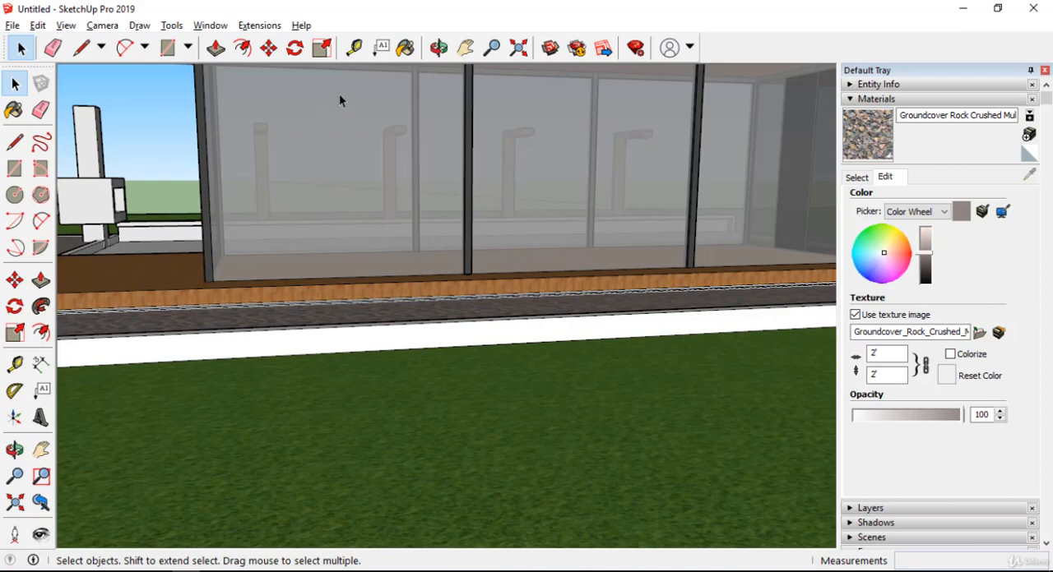
{"action": "middle_click_drag", "start_coordinate": [335, 99], "coordinate": [376, 259]}
{"action": "middle_click_drag", "start_coordinate": [518, 120], "coordinate": [425, 170]}
{"action": "scroll", "coordinate": [383, 191], "scroll_direction": "up", "scroll_amount": 5}
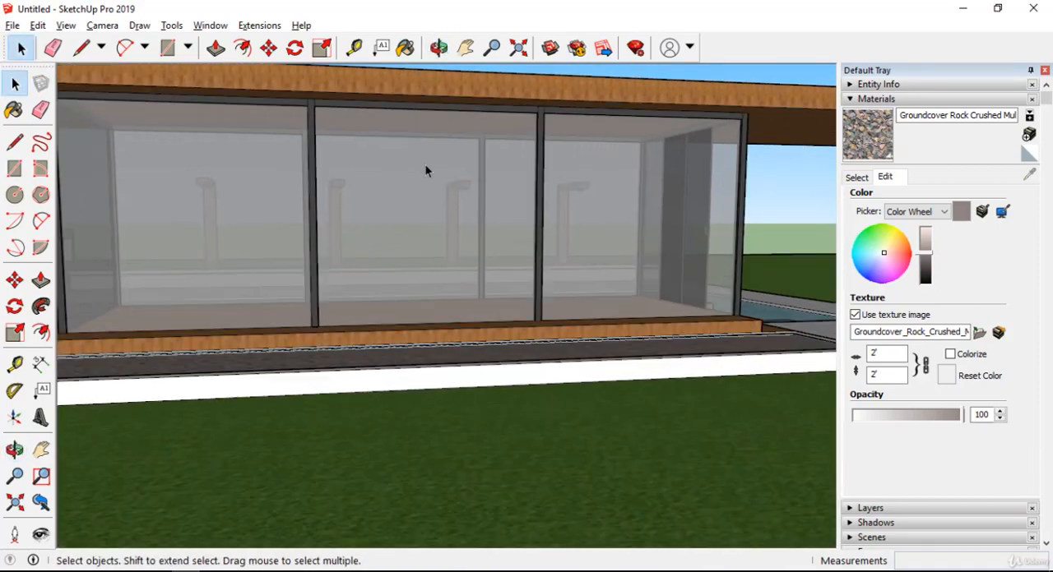